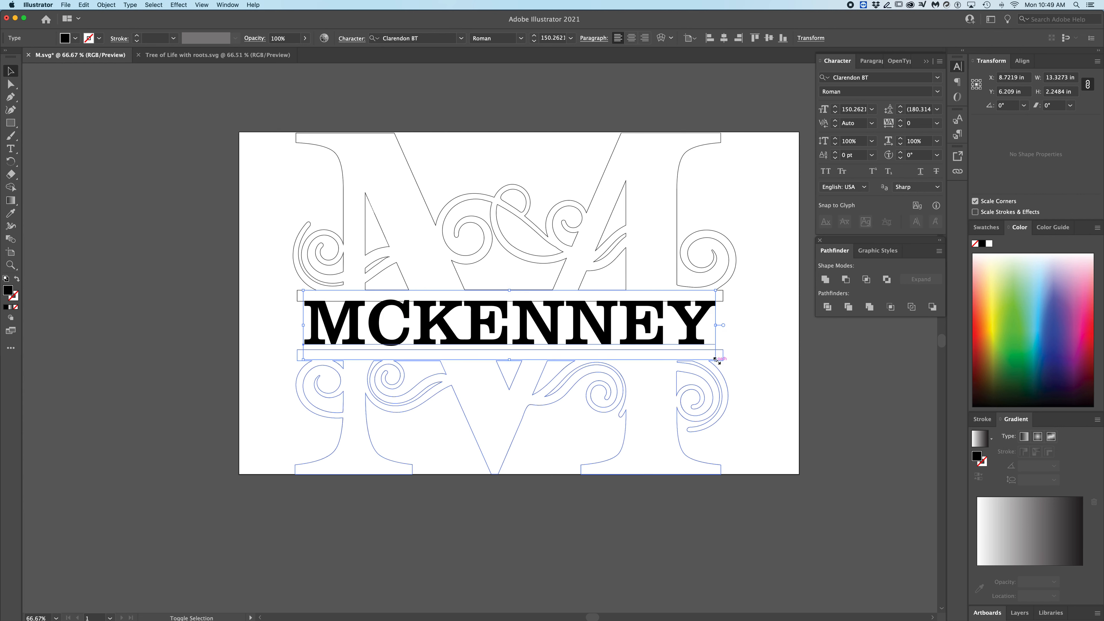
- Move the name text up slightly so the tops of its letters overlap the upper bar of the monogram
{"action": "left_click_drag", "start_coordinate": [495, 308], "coordinate": [568, 305]}
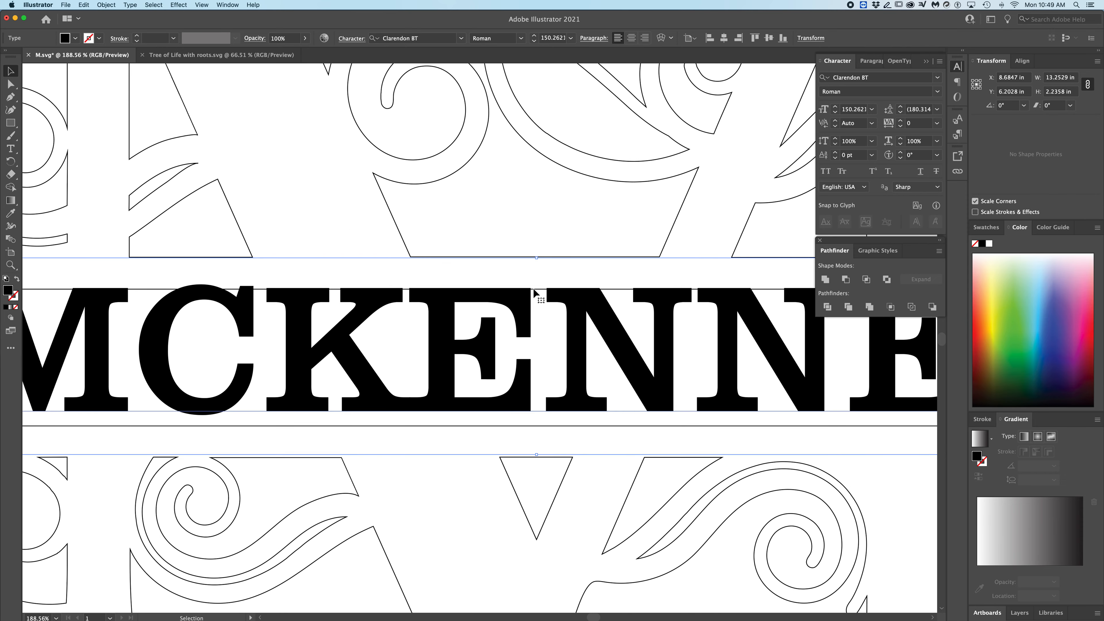
{"action": "left_click", "coordinate": [401, 240]}
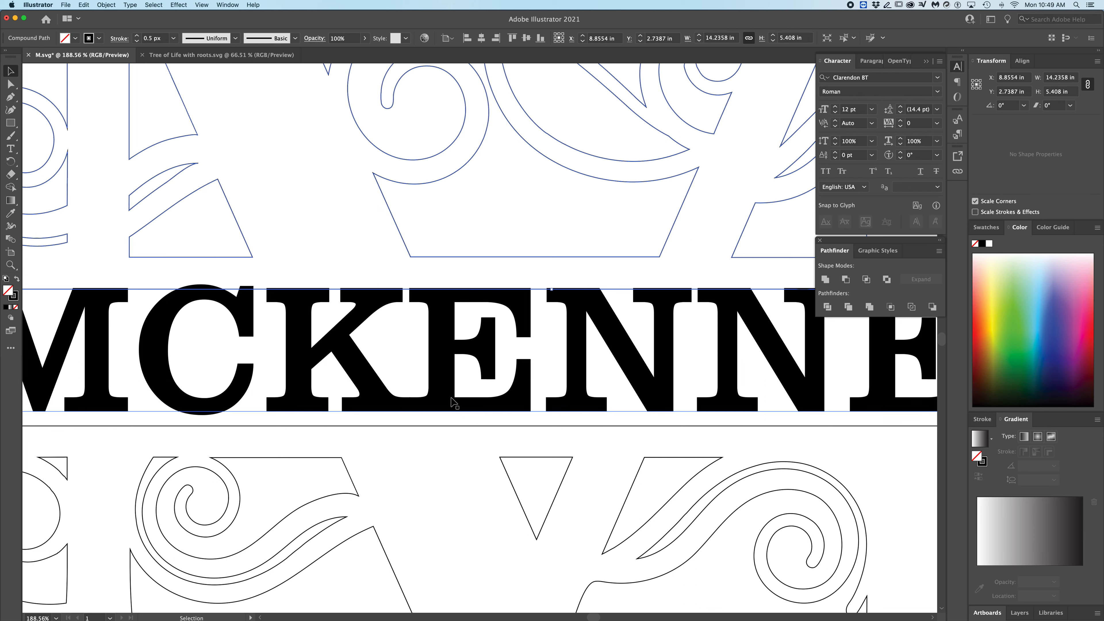
{"action": "left_click", "coordinate": [477, 426]}
{"action": "left_click", "coordinate": [582, 460]}
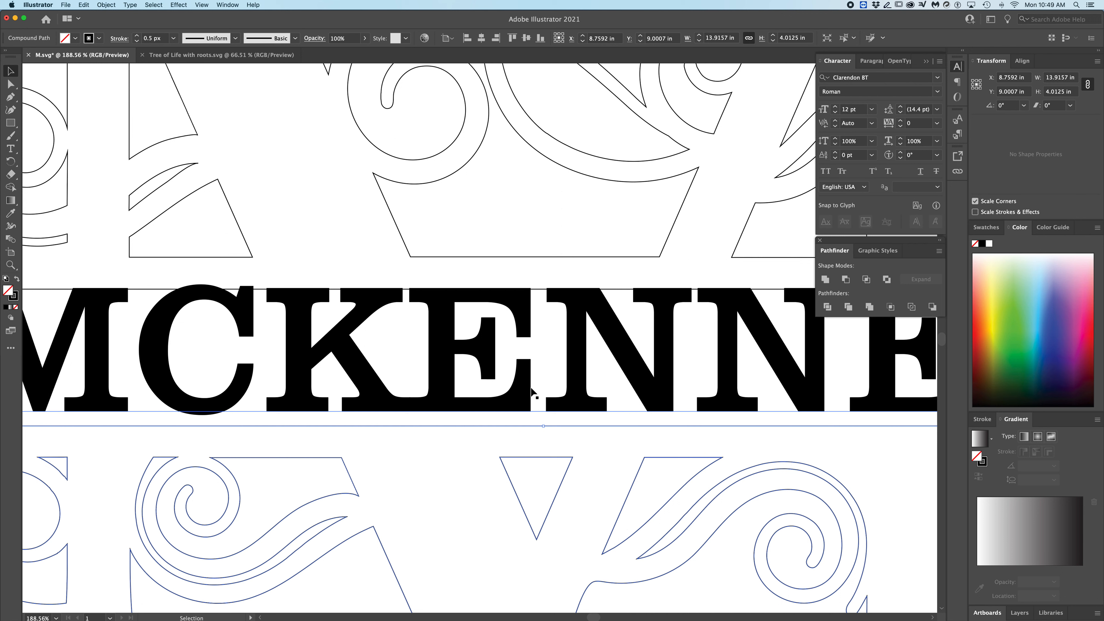
{"action": "left_click", "coordinate": [543, 385]}
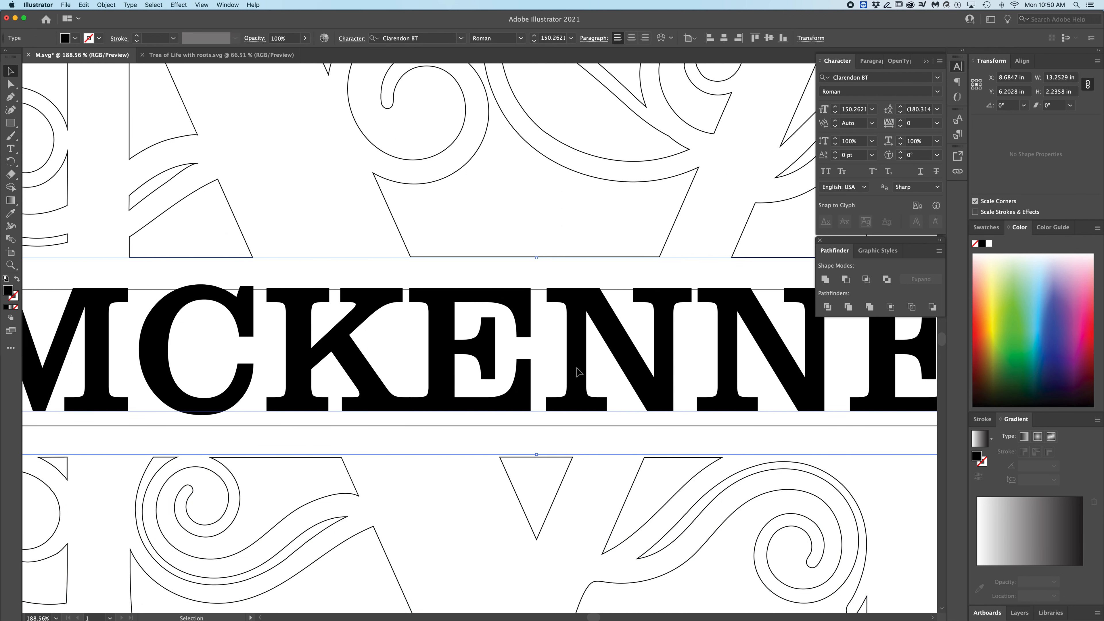
{"action": "left_click_drag", "start_coordinate": [580, 371], "coordinate": [579, 370]}
{"action": "key", "text": "super+space"}
{"action": "left_click_drag", "start_coordinate": [525, 285], "coordinate": [777, 377]}
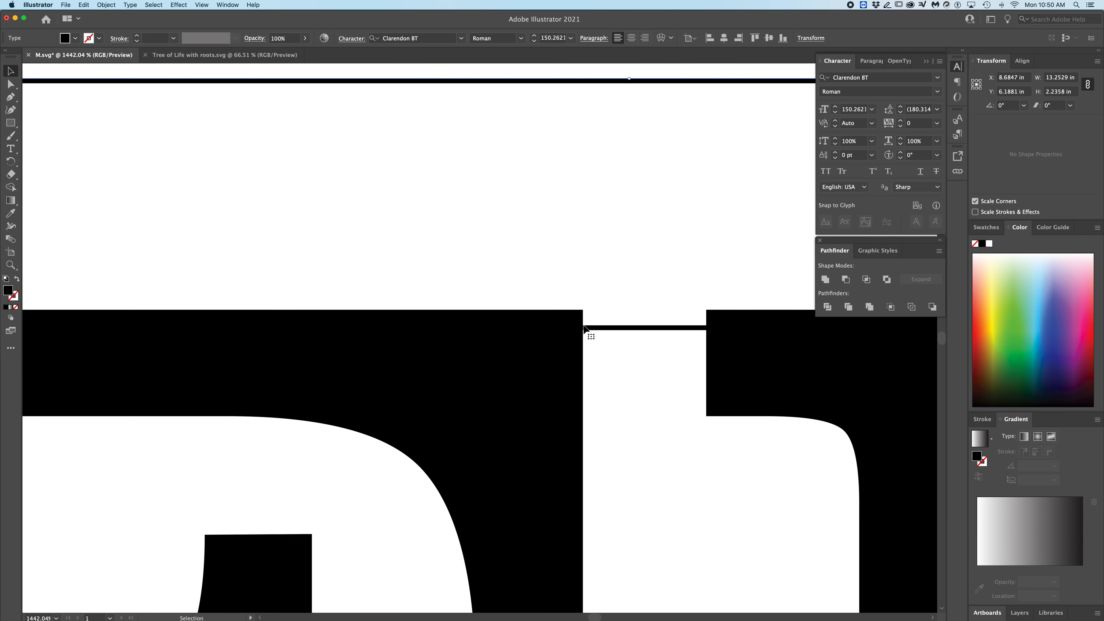
{"action": "left_click", "coordinate": [682, 392]}
{"action": "left_click", "coordinate": [608, 367]}
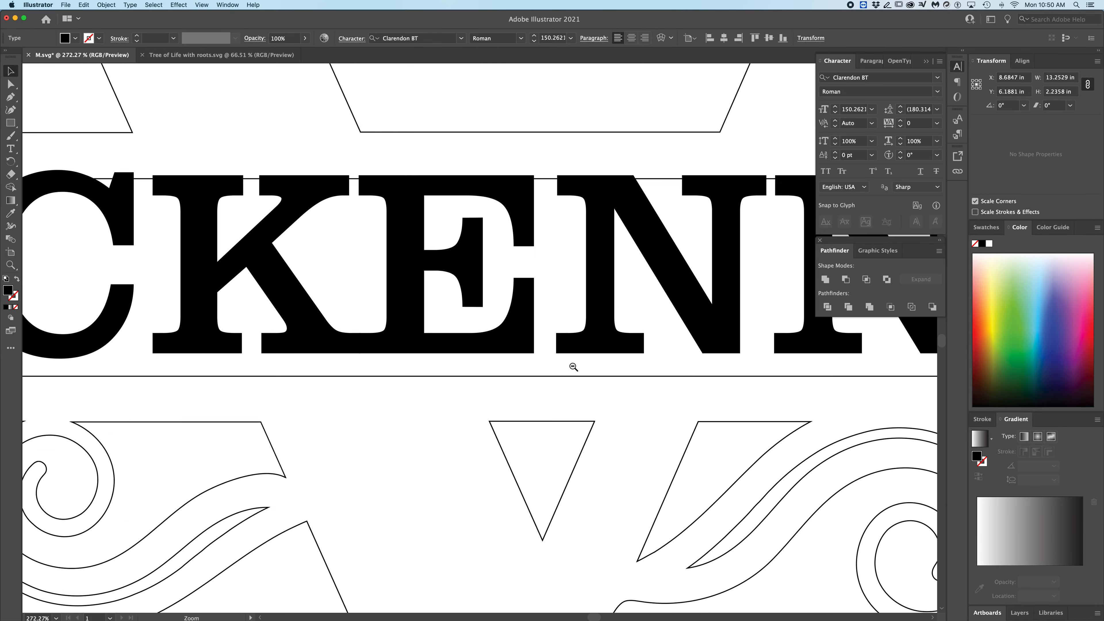
- Stretch the name text's frame vertically to about 2.53 in high so the letters overlap both the upper and lower bars
{"action": "left_click", "coordinate": [573, 367]}
{"action": "left_click", "coordinate": [562, 369]}
{"action": "left_click", "coordinate": [595, 377]}
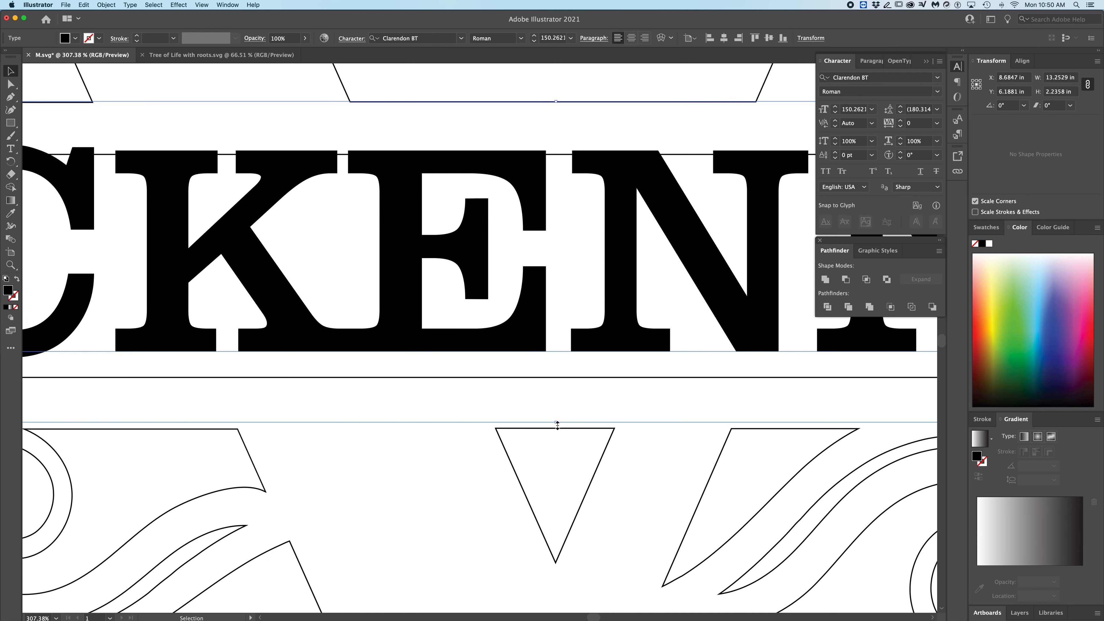
{"action": "left_click_drag", "start_coordinate": [557, 422], "coordinate": [565, 462]}
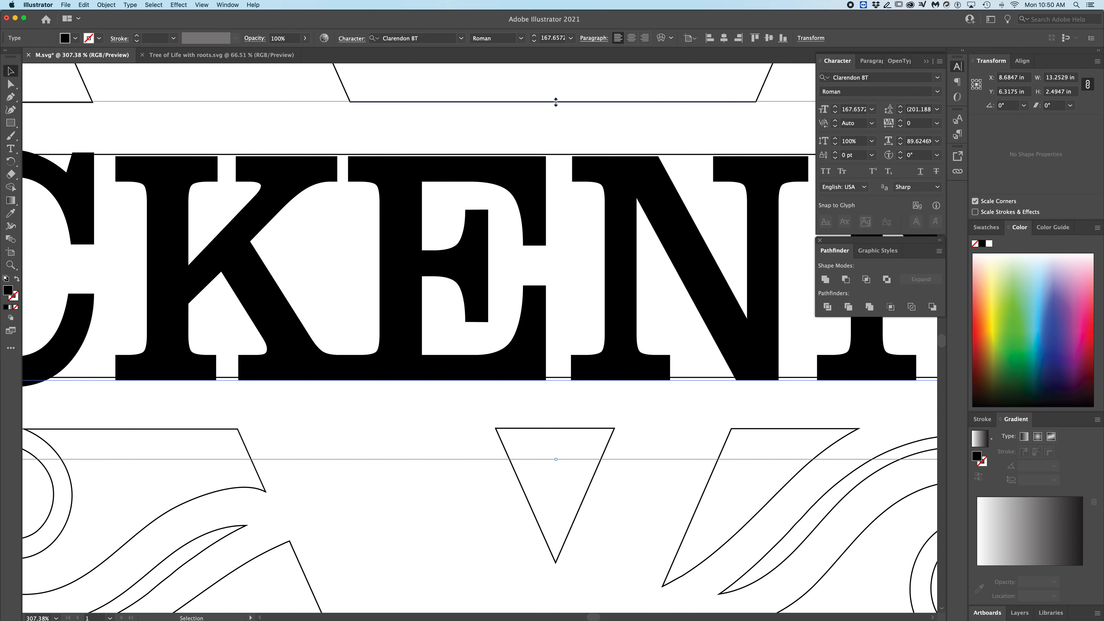
{"action": "left_click_drag", "start_coordinate": [556, 102], "coordinate": [556, 97]}
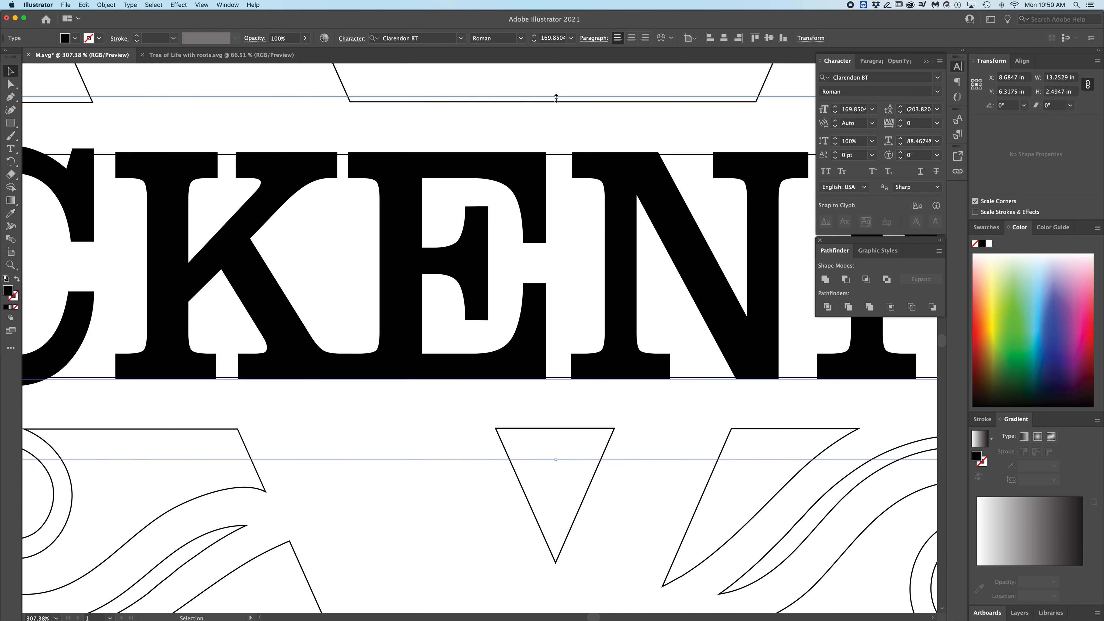
- Convert the name text between the bars to outlines
{"action": "scroll", "coordinate": [552, 156], "scroll_direction": "up", "scroll_amount": 5}
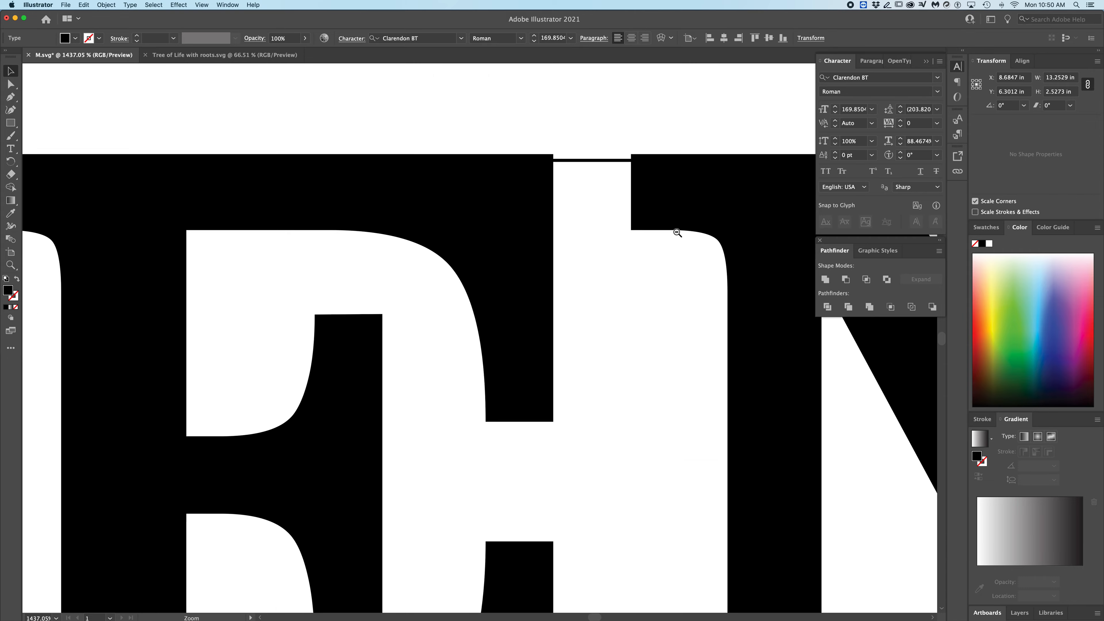
{"action": "scroll", "coordinate": [565, 305], "scroll_direction": "down", "scroll_amount": 10}
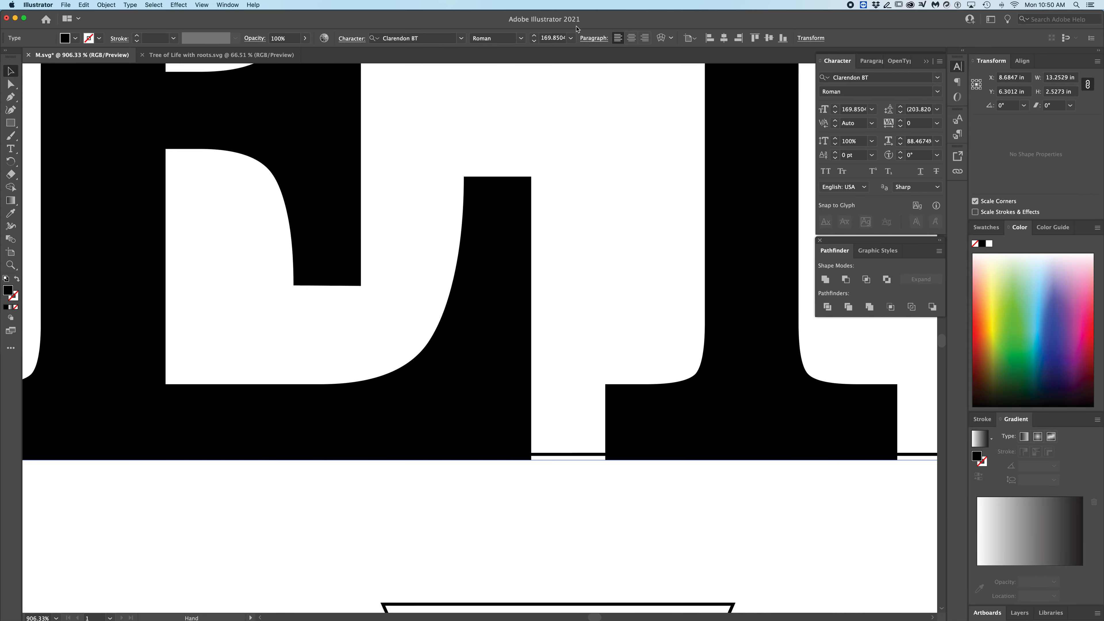
{"action": "scroll", "coordinate": [636, 444], "scroll_direction": "down", "scroll_amount": 10}
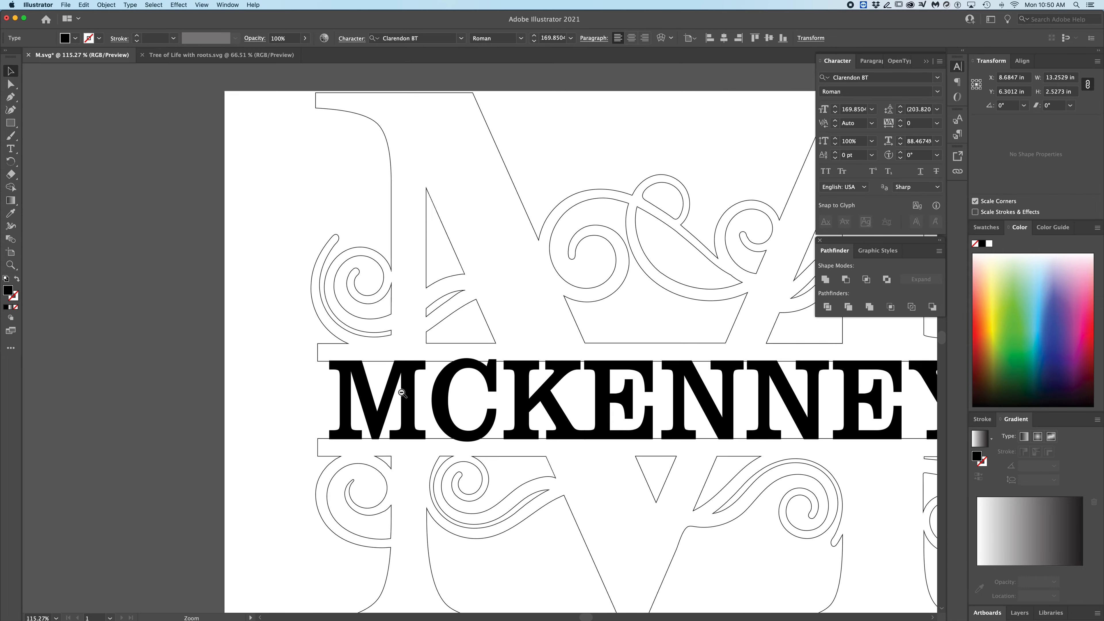
{"action": "scroll", "coordinate": [679, 414], "scroll_direction": "down", "scroll_amount": 3}
{"action": "scroll", "coordinate": [565, 374], "scroll_direction": "right", "scroll_amount": 5}
{"action": "scroll", "coordinate": [565, 374], "scroll_direction": "down", "scroll_amount": 2}
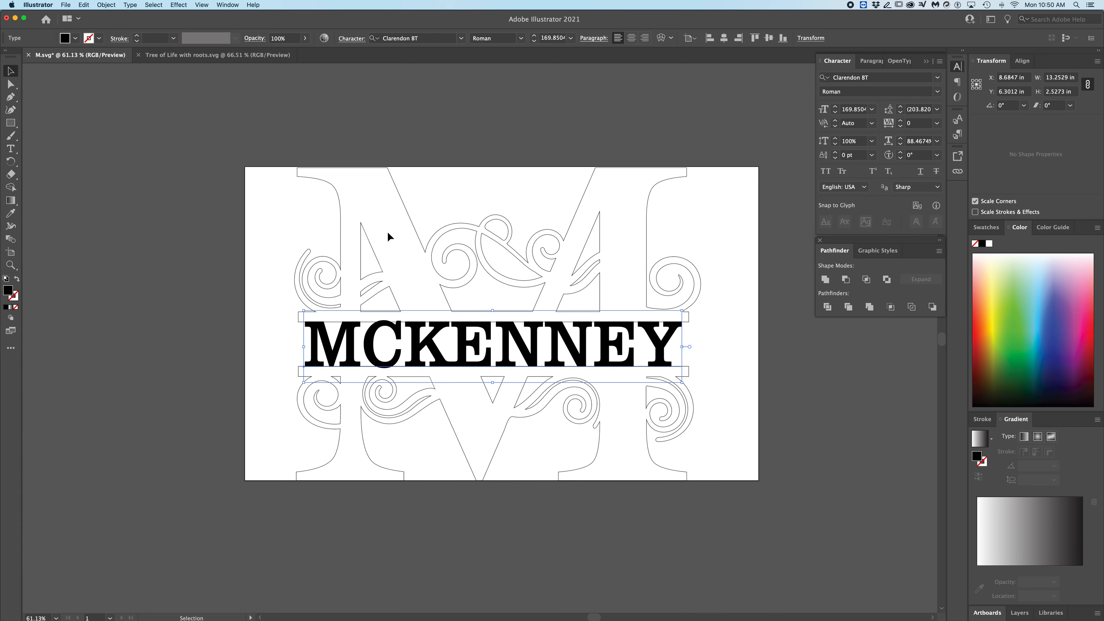
{"action": "left_click", "coordinate": [130, 5]}
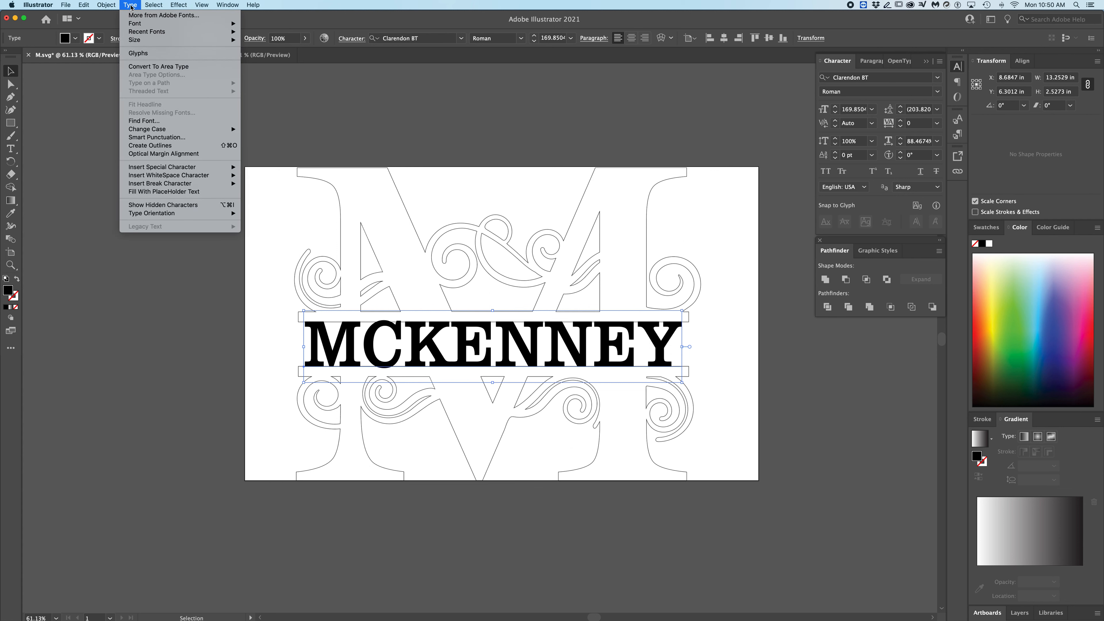
{"action": "left_click", "coordinate": [162, 147]}
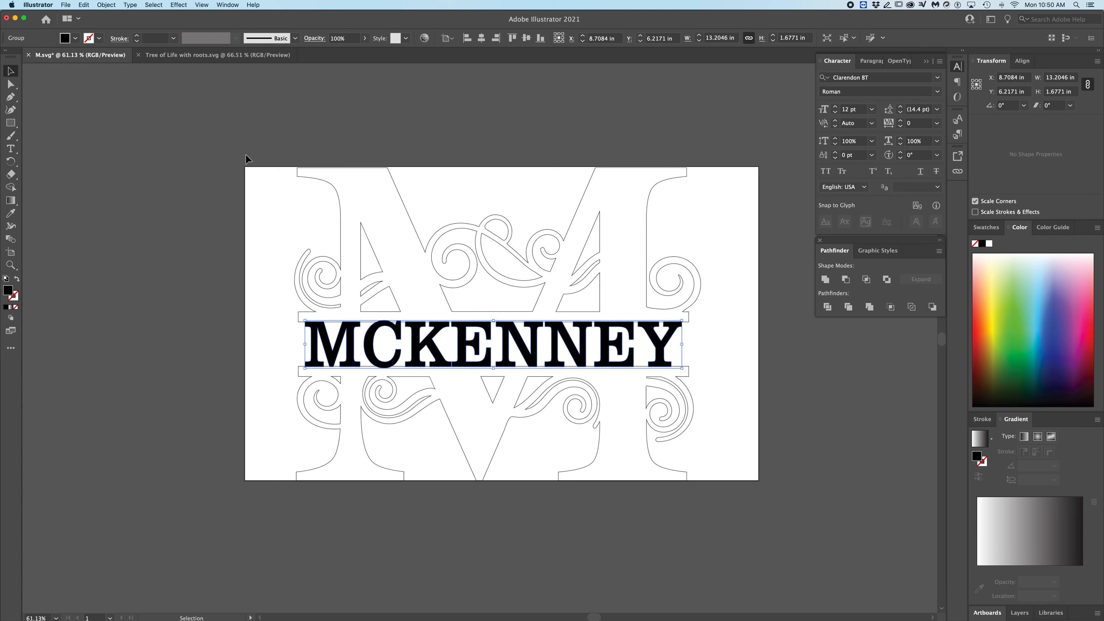
- Select all the artwork and unite the outlined name with both halves of the split monogram using Pathfinder
{"action": "left_click", "coordinate": [153, 5]}
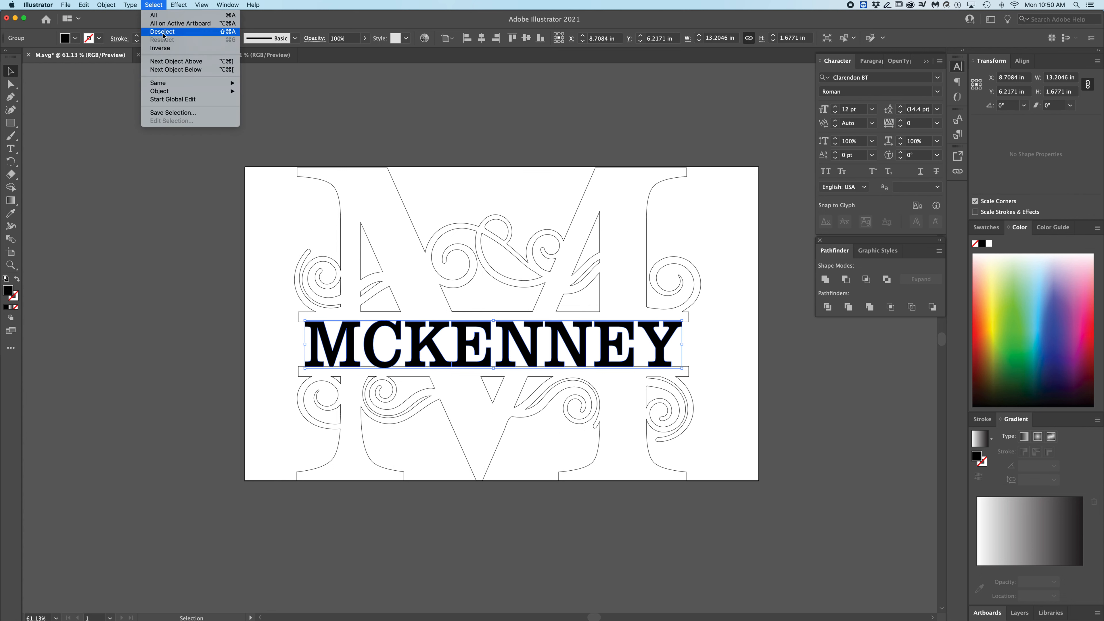
{"action": "left_click", "coordinate": [161, 16]}
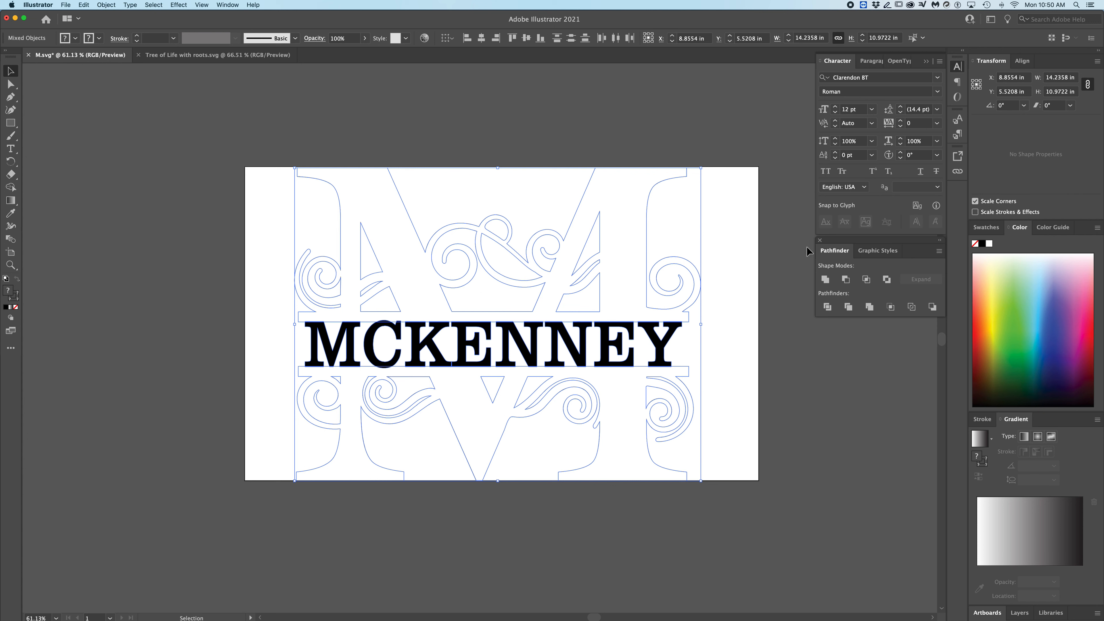
{"action": "left_click", "coordinate": [227, 5]}
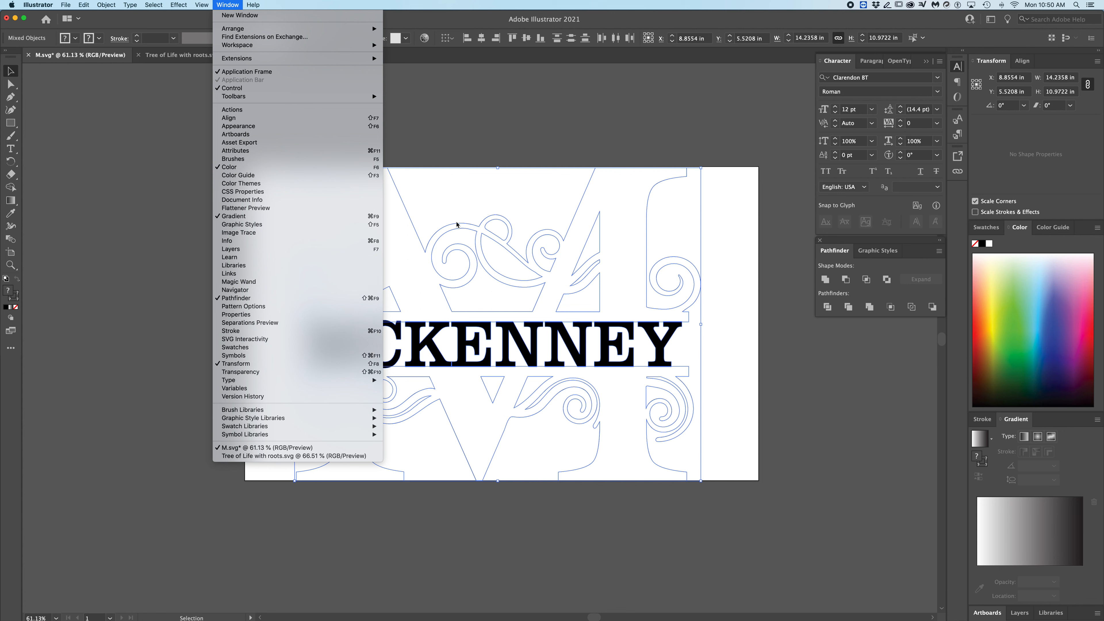
{"action": "left_click", "coordinate": [560, 152]}
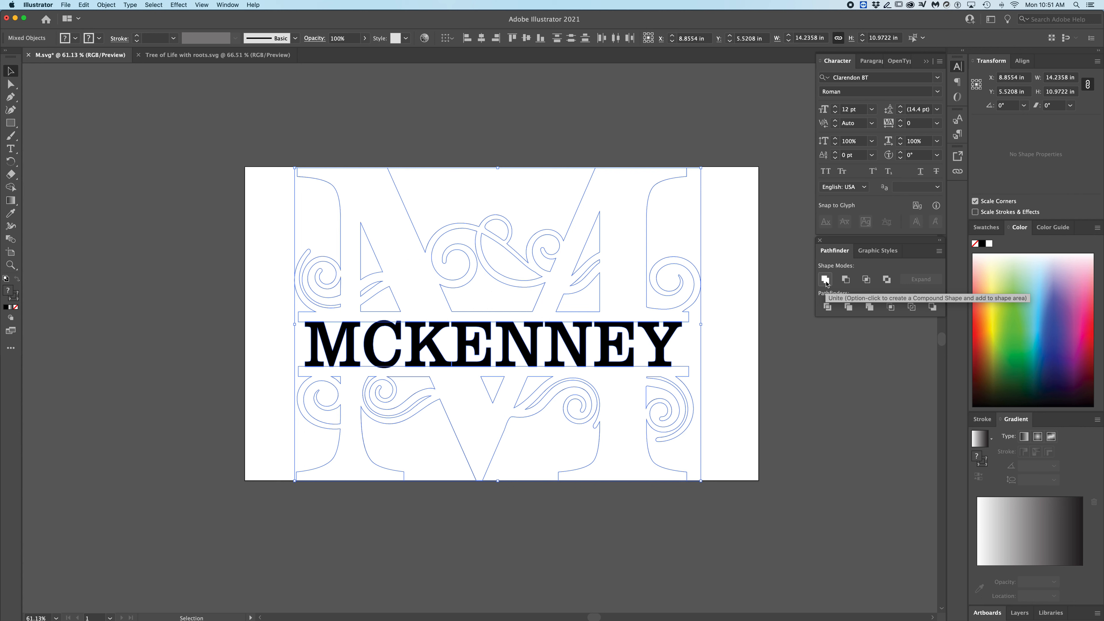
{"action": "left_click", "coordinate": [825, 280]}
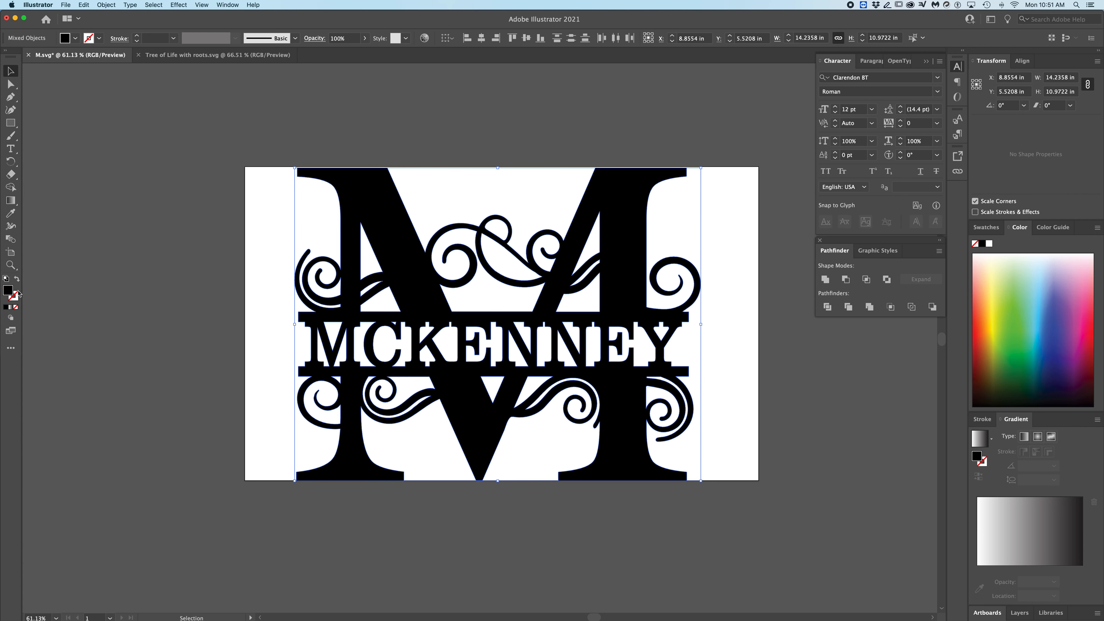
- Swap the united artwork's fill and stroke so it has no fill and a black outline, and deselect it
{"action": "left_click", "coordinate": [17, 306]}
{"action": "left_click", "coordinate": [16, 300]}
{"action": "left_click", "coordinate": [6, 307]}
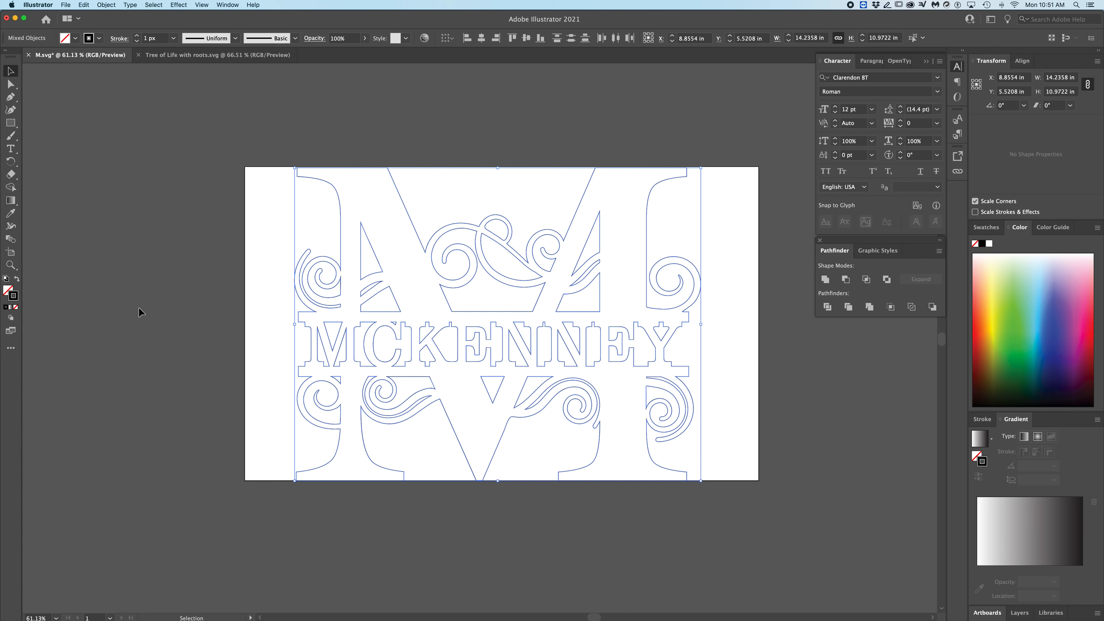
{"action": "left_click", "coordinate": [139, 309]}
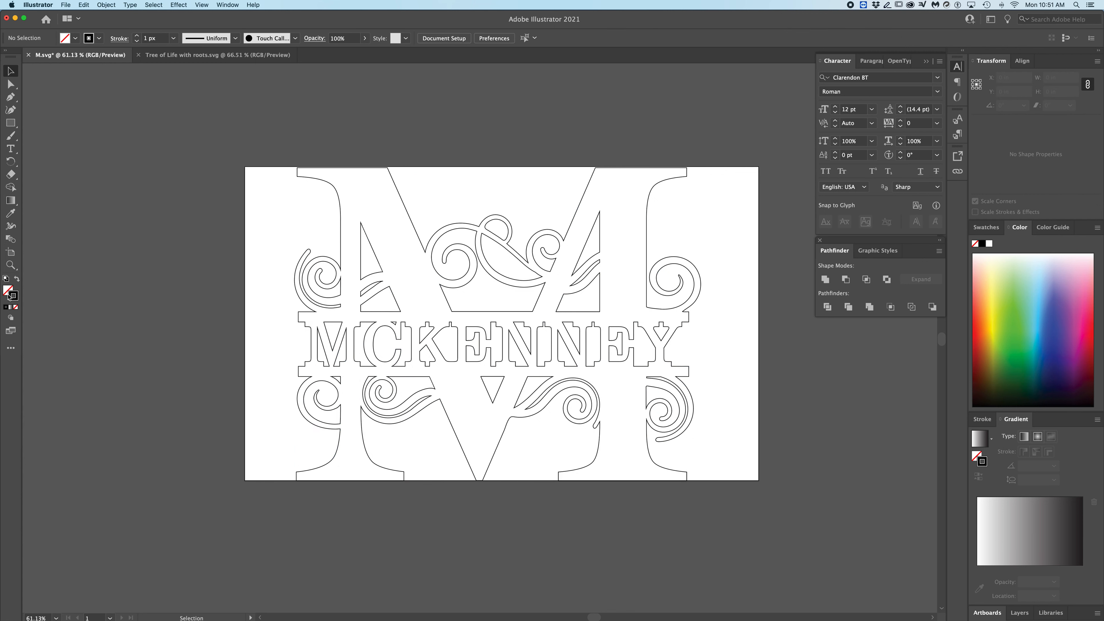
- Preview the united artwork with a solid black fill and return it to a black outline
{"action": "key", "text": "super+a"}
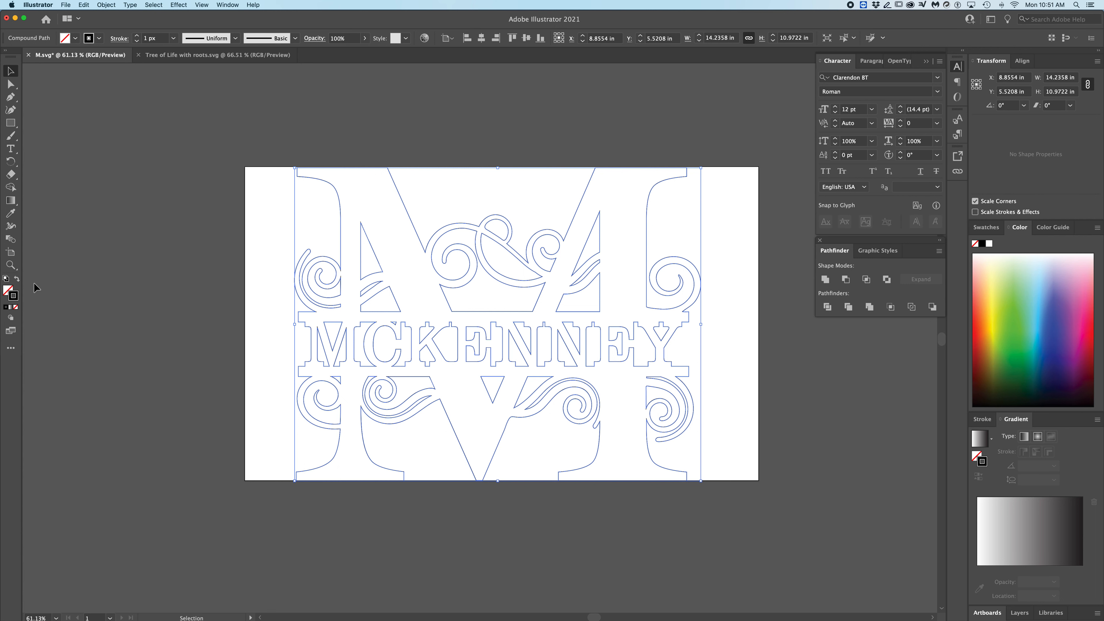
{"action": "left_click", "coordinate": [17, 280]}
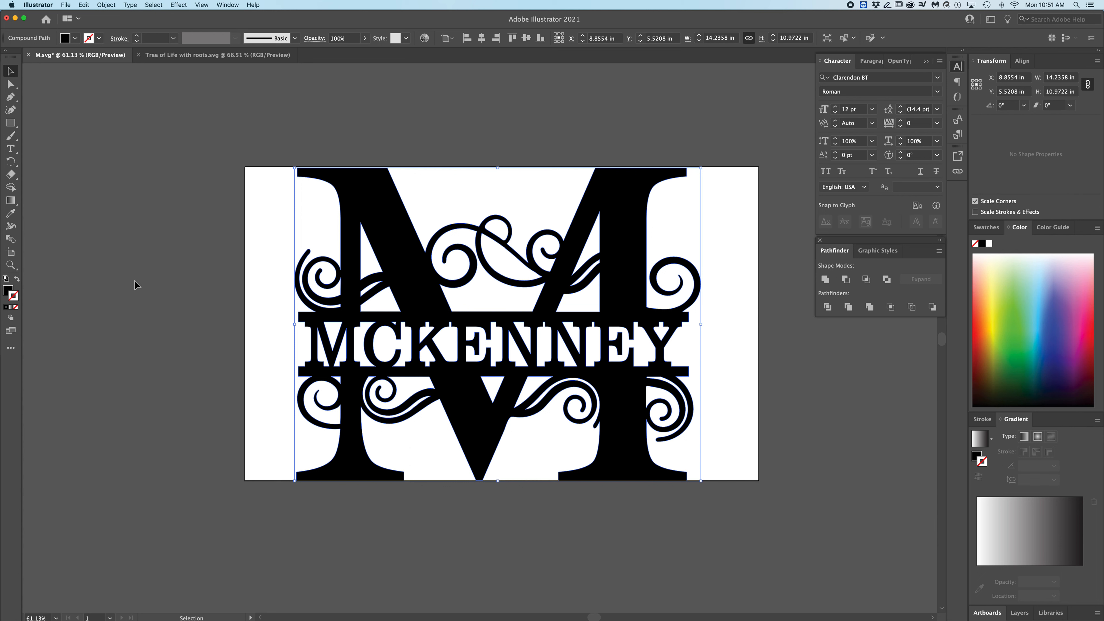
{"action": "left_click", "coordinate": [18, 283]}
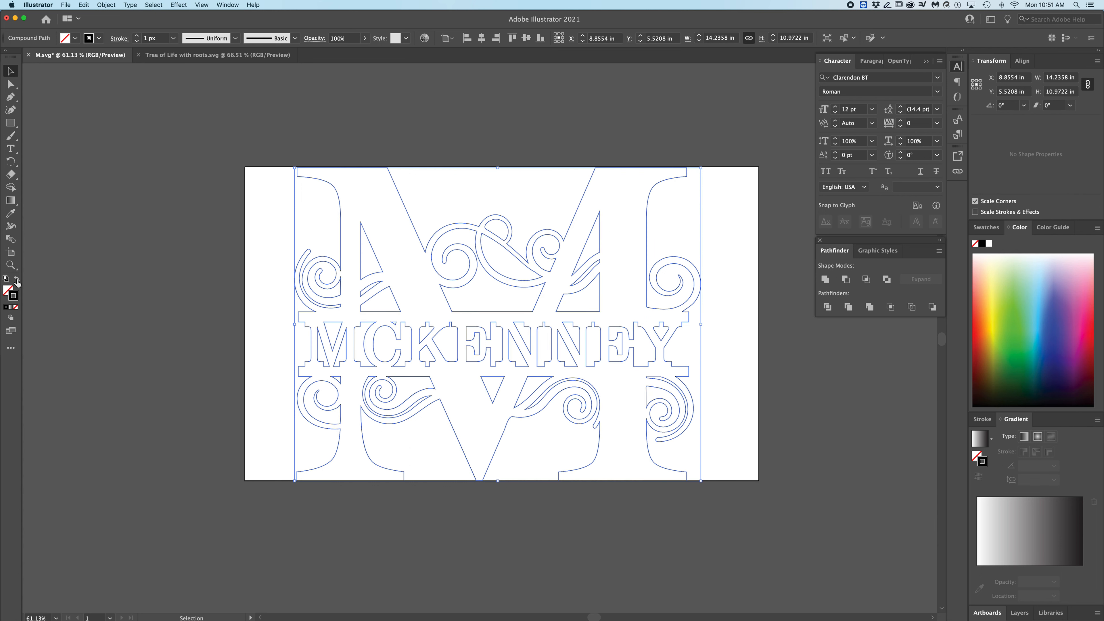
- Set the stroke weight of the united monogram to 0.5 px and deselect the artwork
{"action": "left_click_drag", "start_coordinate": [254, 165], "coordinate": [761, 501]}
{"action": "left_click", "coordinate": [987, 421]}
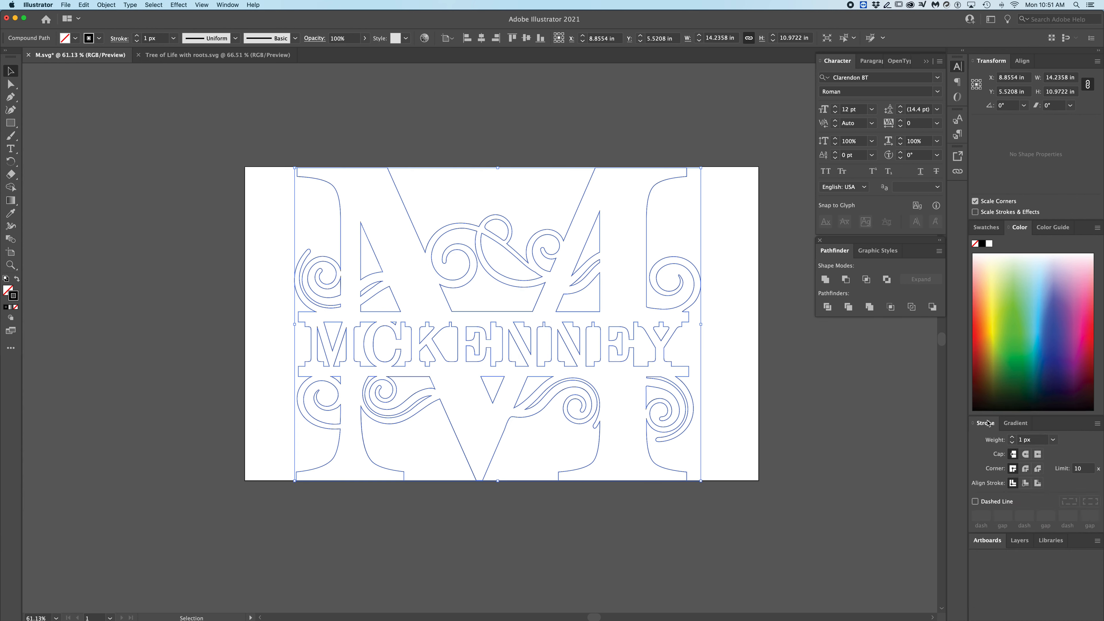
{"action": "double_click", "coordinate": [1035, 440]}
{"action": "type", "text": "0.5"}
{"action": "key", "text": "Return"}
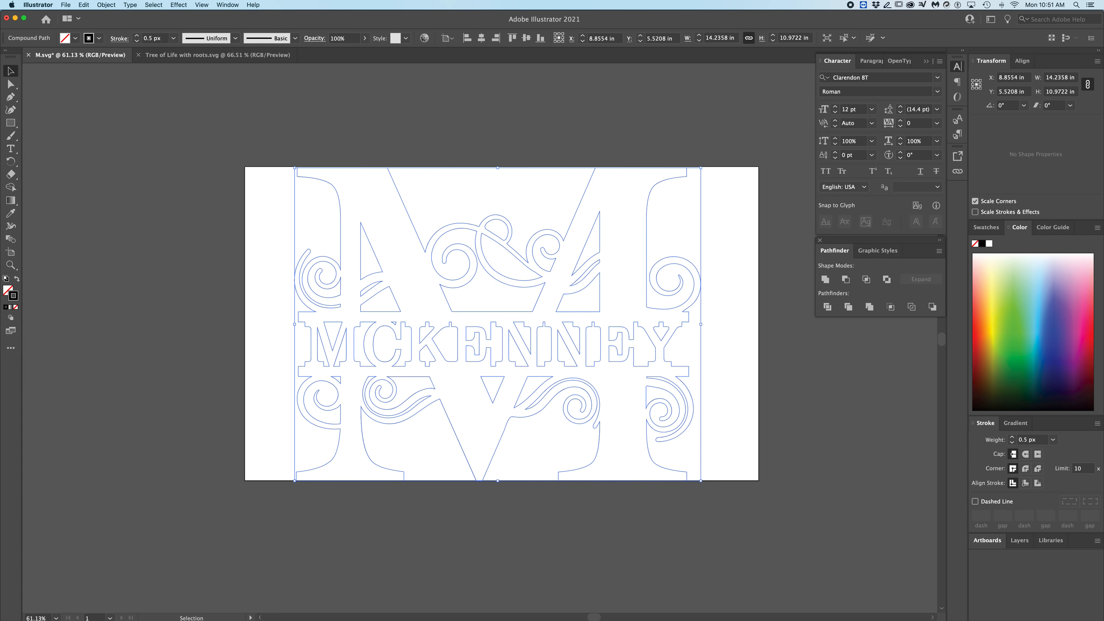
{"action": "left_click", "coordinate": [766, 389]}
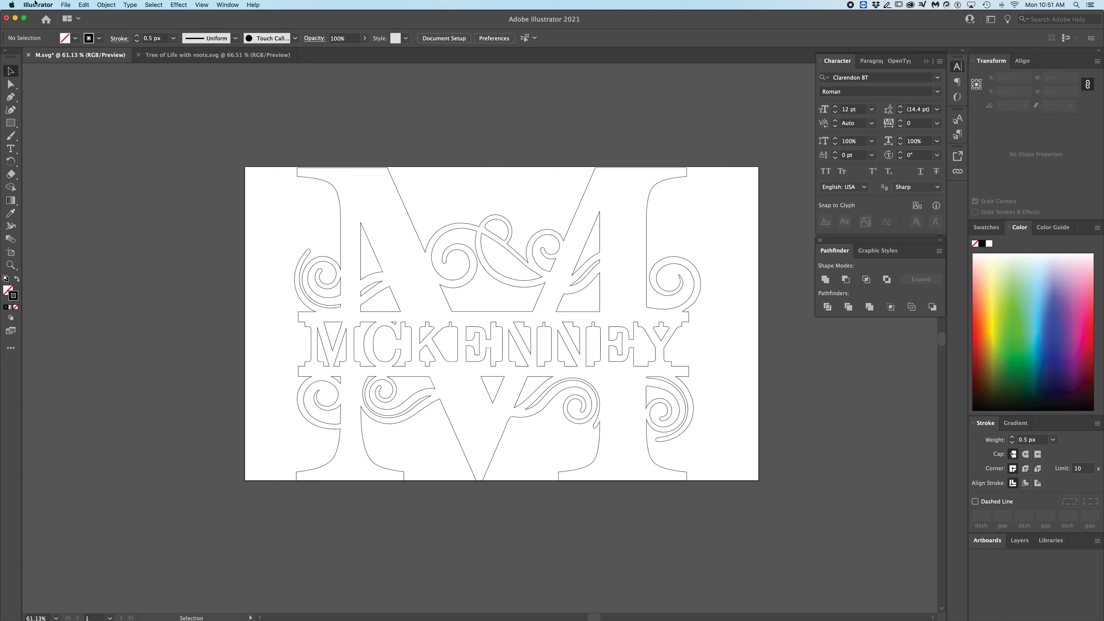
- Save the design as a new SVG file named after the family in the TEST folder, with the SVG 1.1 profile
{"action": "left_click", "coordinate": [66, 4]}
{"action": "left_click", "coordinate": [78, 86]}
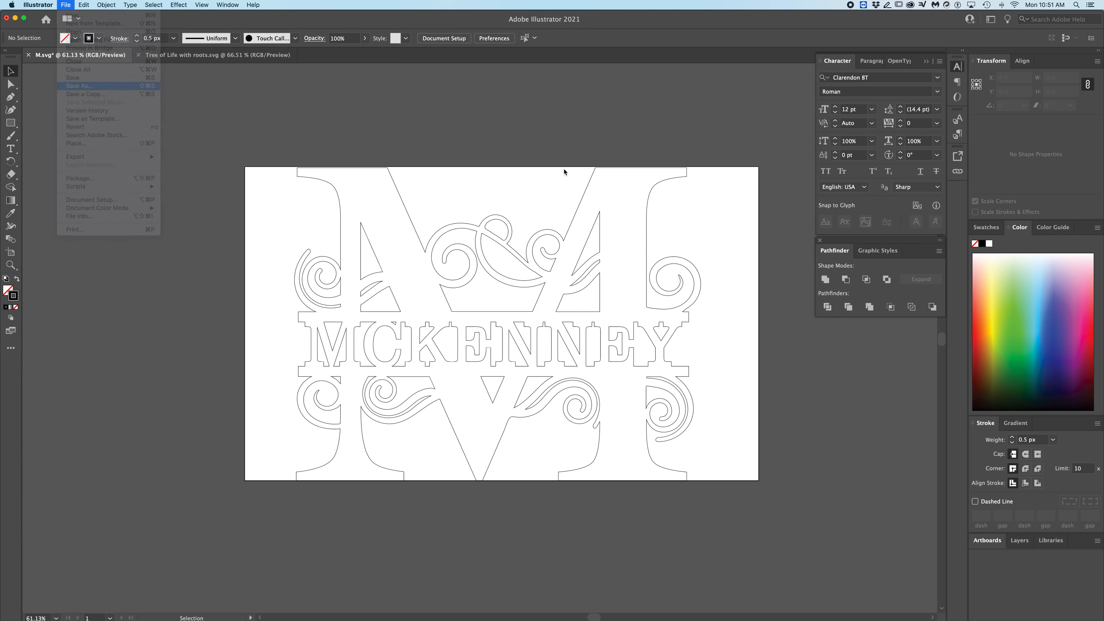
{"action": "left_click", "coordinate": [517, 94]}
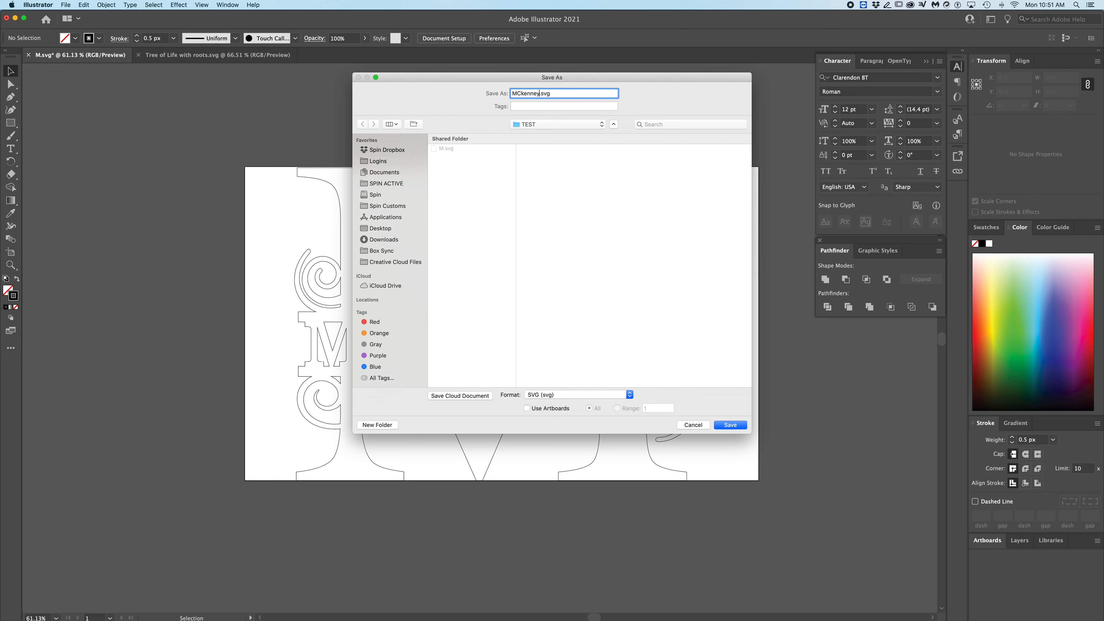
{"action": "left_click", "coordinate": [735, 426]}
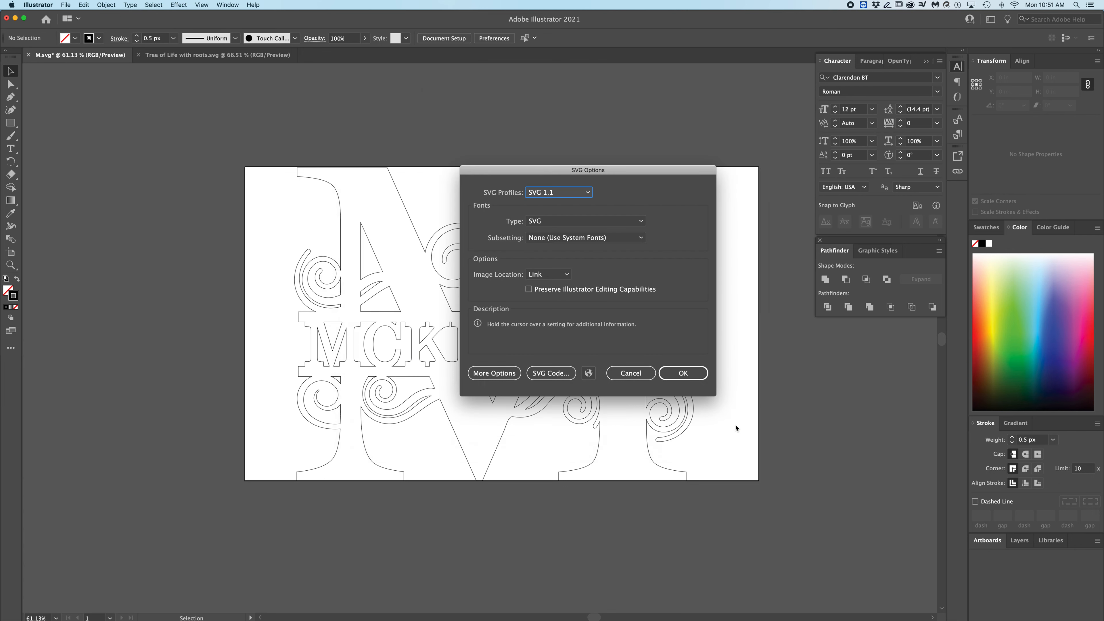
{"action": "left_click", "coordinate": [695, 375]}
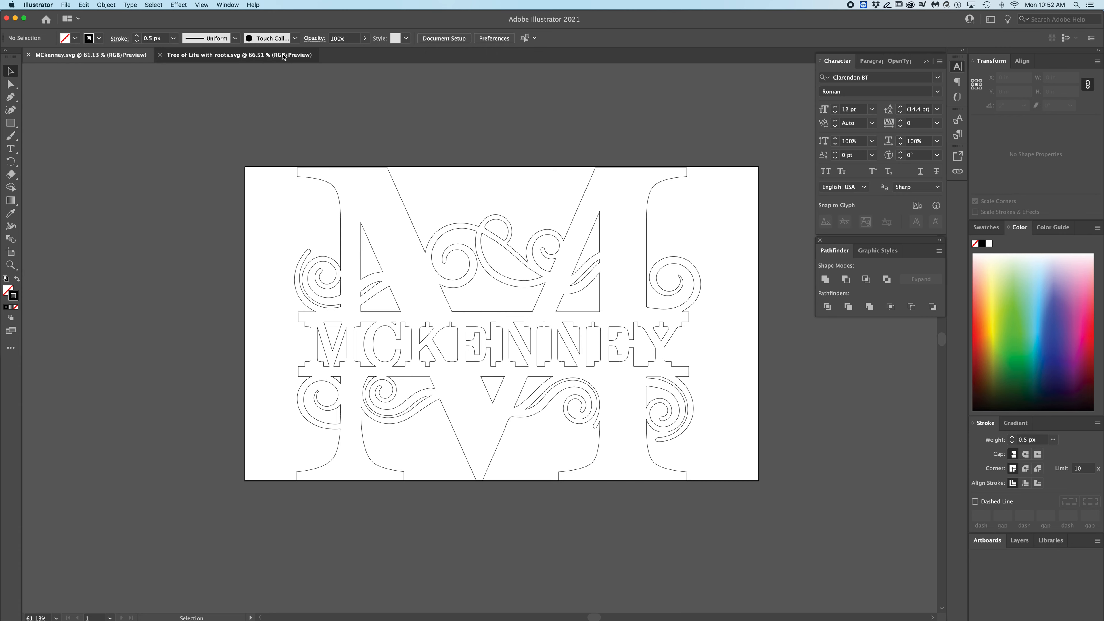
- In Tree of Life with roots.svg, swap the tree artwork's fill and stroke to a solid black fill without outline
{"action": "left_click", "coordinate": [239, 55]}
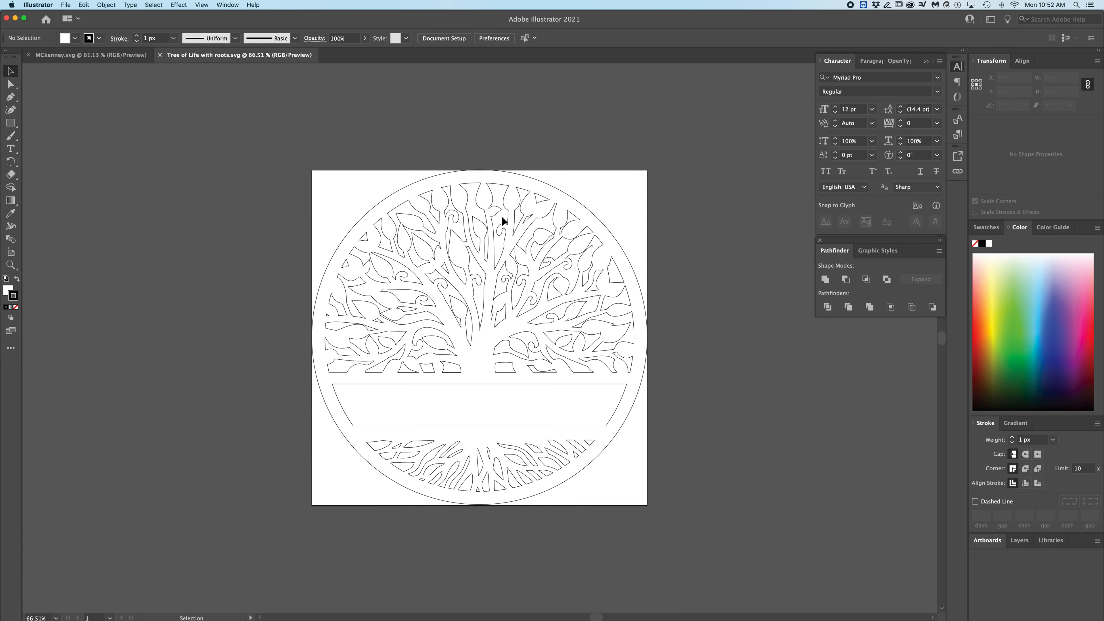
{"action": "left_click", "coordinate": [630, 369]}
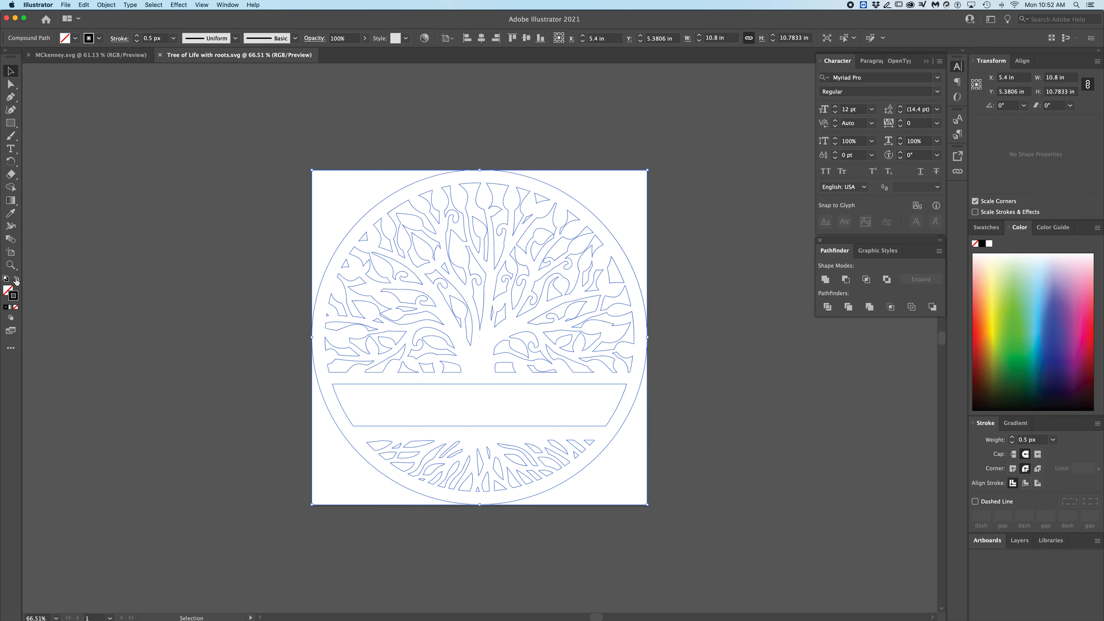
{"action": "left_click", "coordinate": [16, 281]}
{"action": "left_click", "coordinate": [148, 296]}
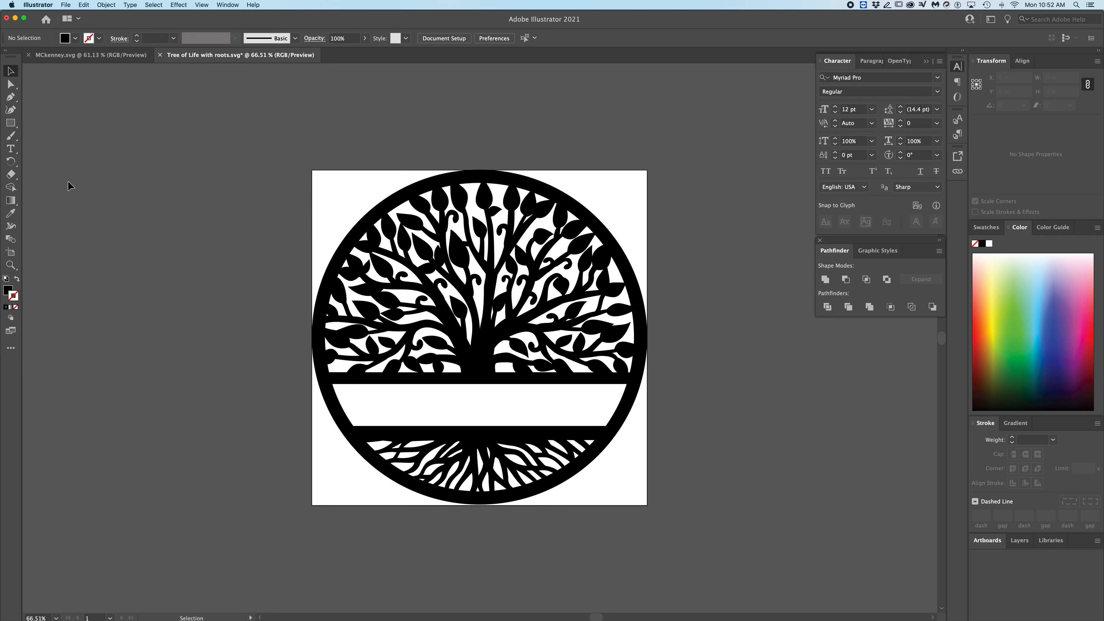
- Add the family name as text in the tree's blank banner and enlarge it to about 175 pt
{"action": "left_click", "coordinate": [10, 149]}
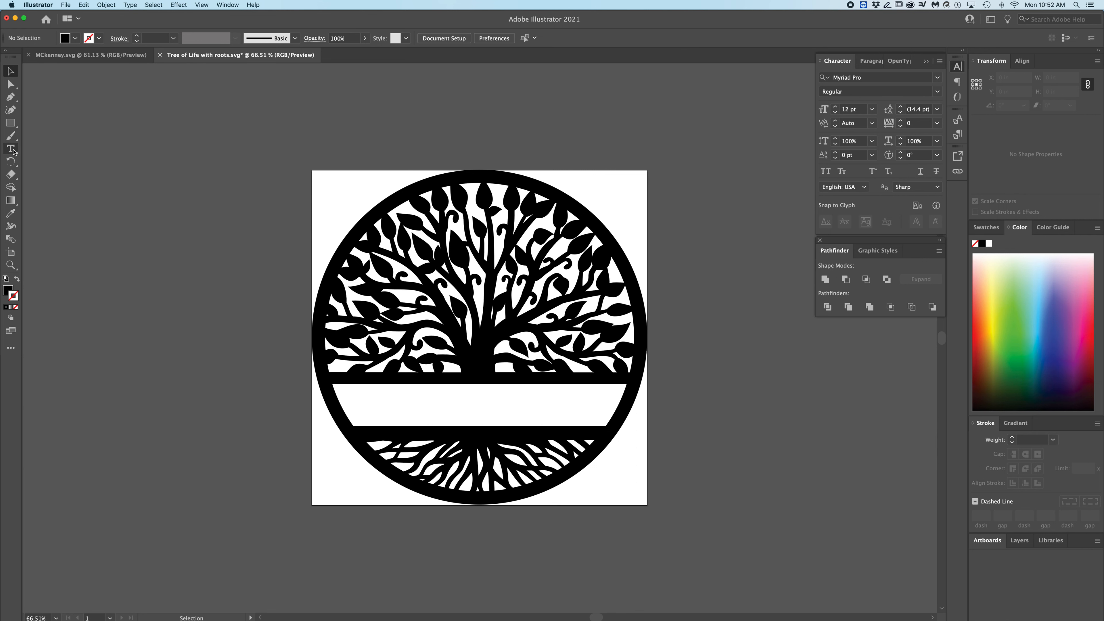
{"action": "left_click", "coordinate": [384, 408]}
{"action": "type", "text": "ASPIN"}
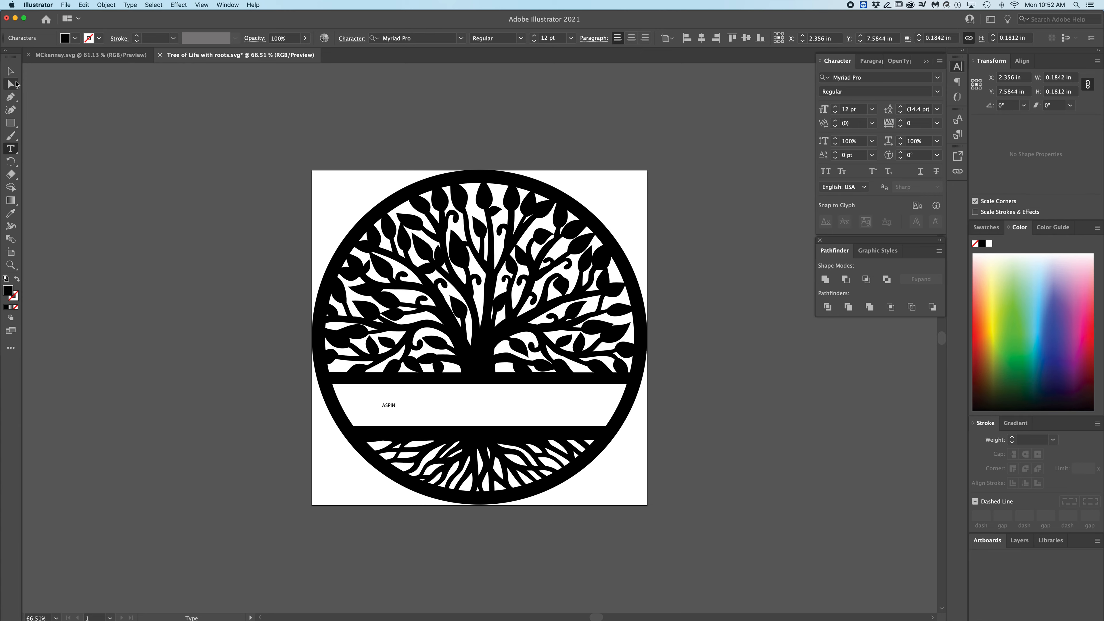
{"action": "left_click", "coordinate": [10, 71]}
{"action": "left_click_drag", "start_coordinate": [407, 400], "coordinate": [680, 314]}
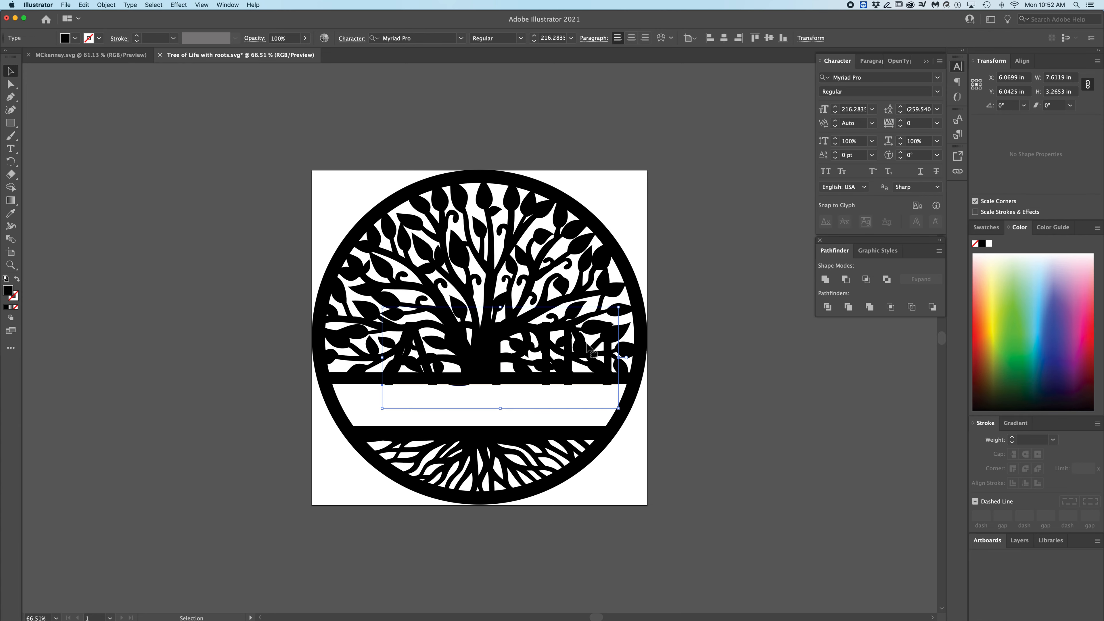
{"action": "left_click_drag", "start_coordinate": [588, 347], "coordinate": [558, 369]}
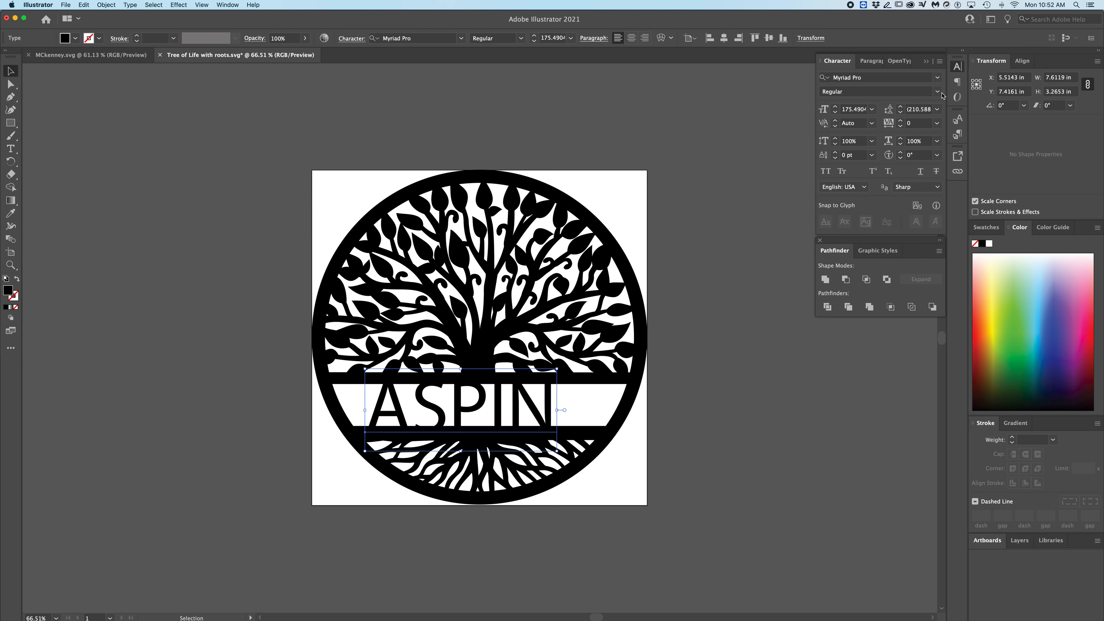
- Set the name text's font to Times Bold
{"action": "left_click", "coordinate": [911, 78]}
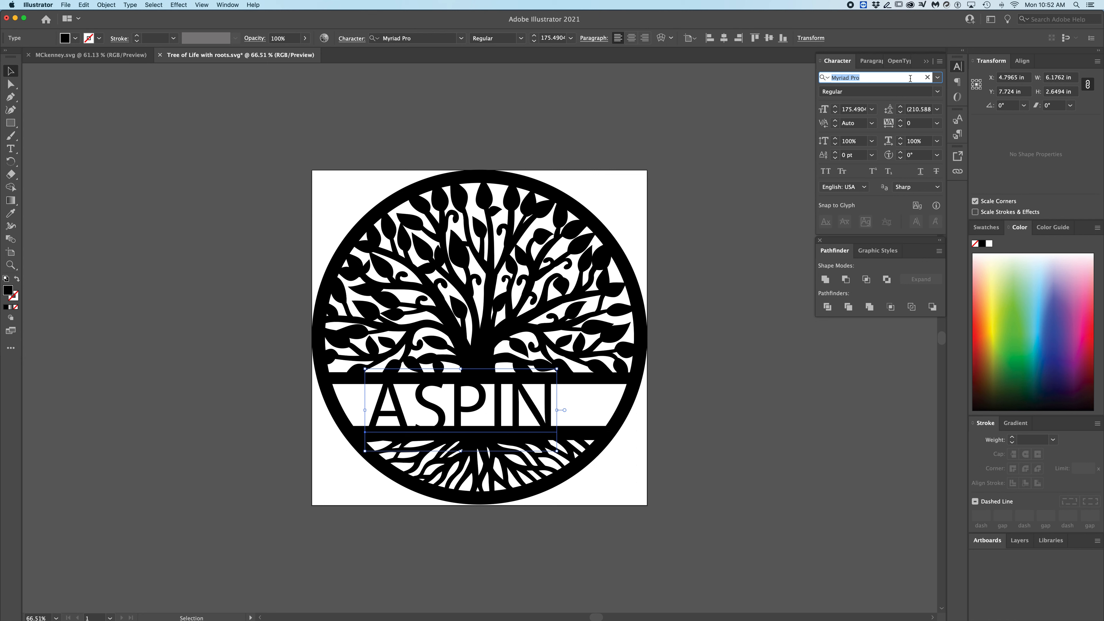
{"action": "type", "text": "times b"}
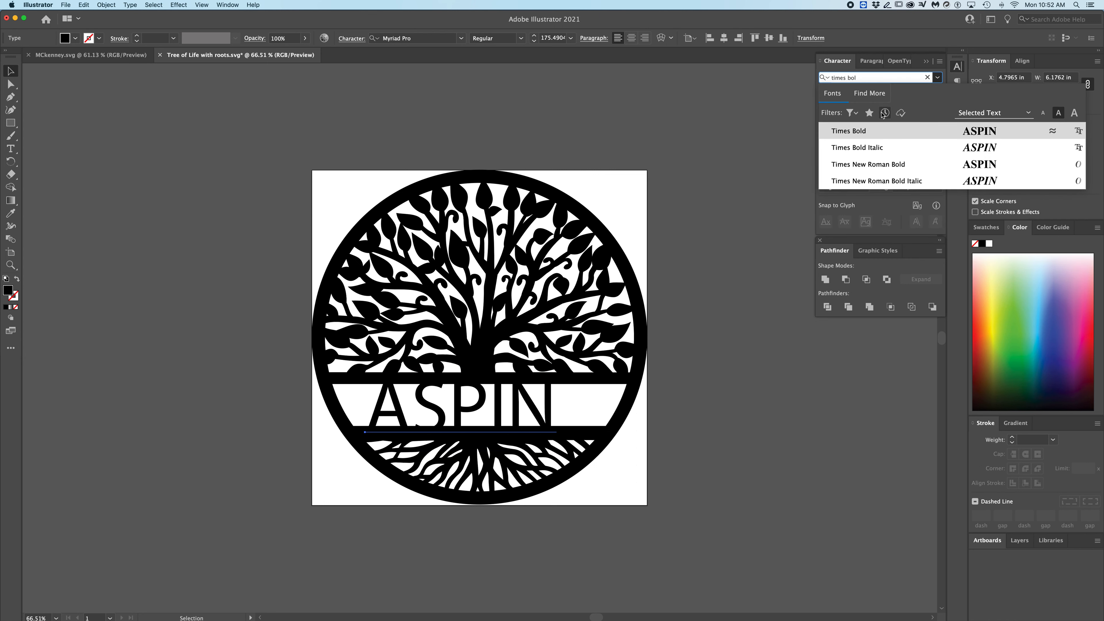
{"action": "type", "text": "ol"}
{"action": "key", "text": "Return"}
- Resize and reposition the name text between the banner's bars, to about 154 pt, and add the tree artwork to the selection
{"action": "left_click_drag", "start_coordinate": [592, 463], "coordinate": [643, 341]}
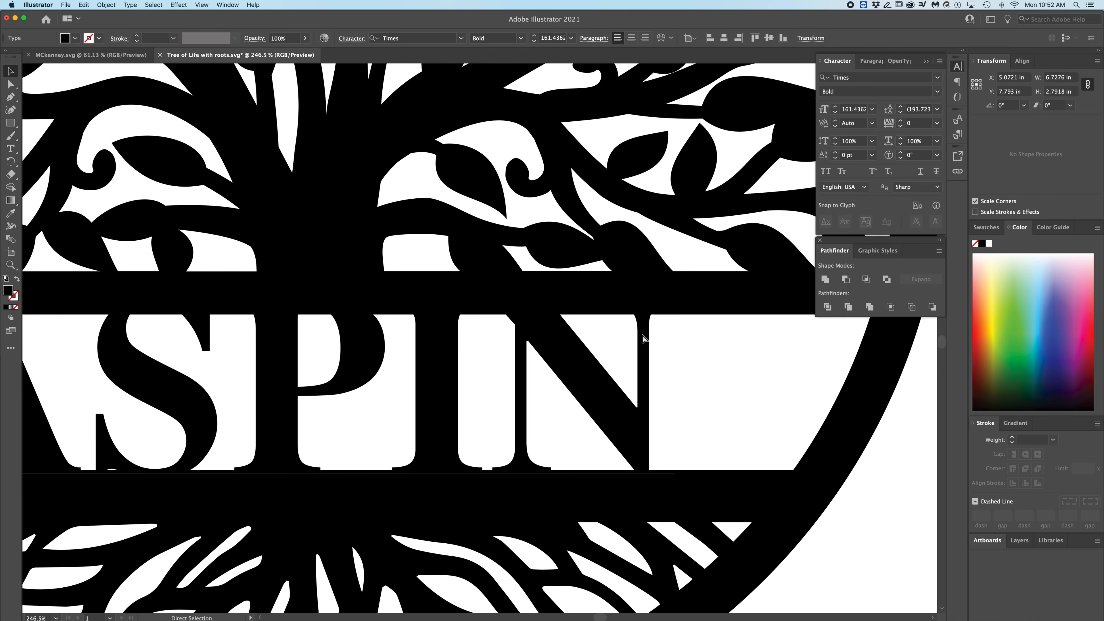
{"action": "left_click_drag", "start_coordinate": [674, 259], "coordinate": [647, 275]}
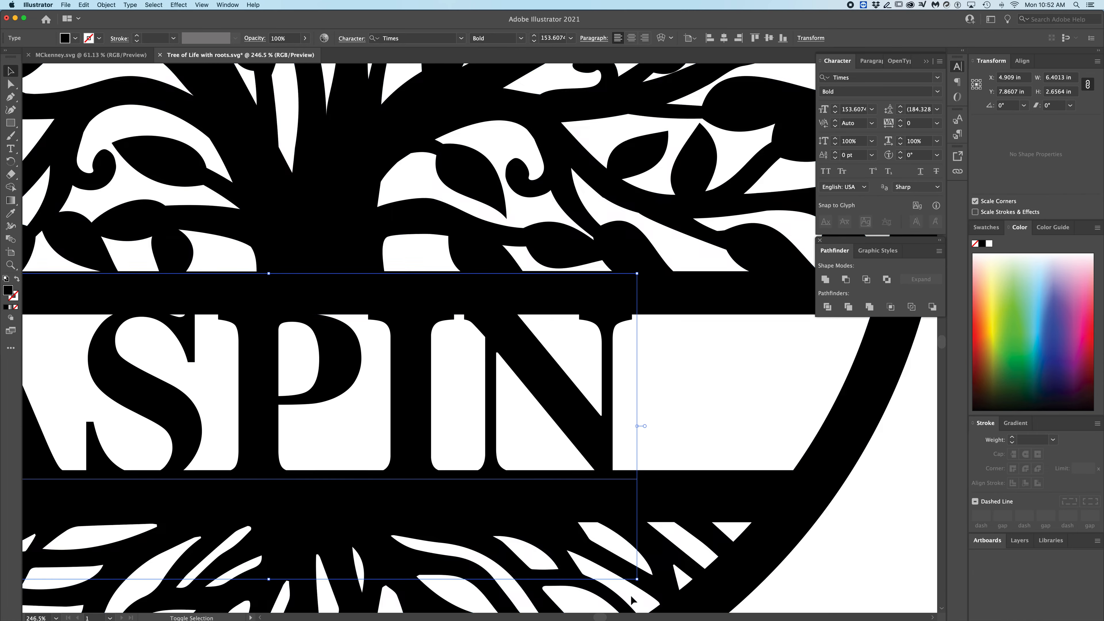
{"action": "left_click_drag", "start_coordinate": [636, 565], "coordinate": [612, 567]}
{"action": "left_click_drag", "start_coordinate": [576, 347], "coordinate": [607, 311]}
{"action": "left_click", "coordinate": [643, 325], "text": "alt+super"}
{"action": "left_click", "coordinate": [643, 327], "text": "alt+super"}
{"action": "left_click", "coordinate": [608, 359], "text": "alt+super"}
{"action": "left_click_drag", "start_coordinate": [412, 375], "coordinate": [784, 331]}
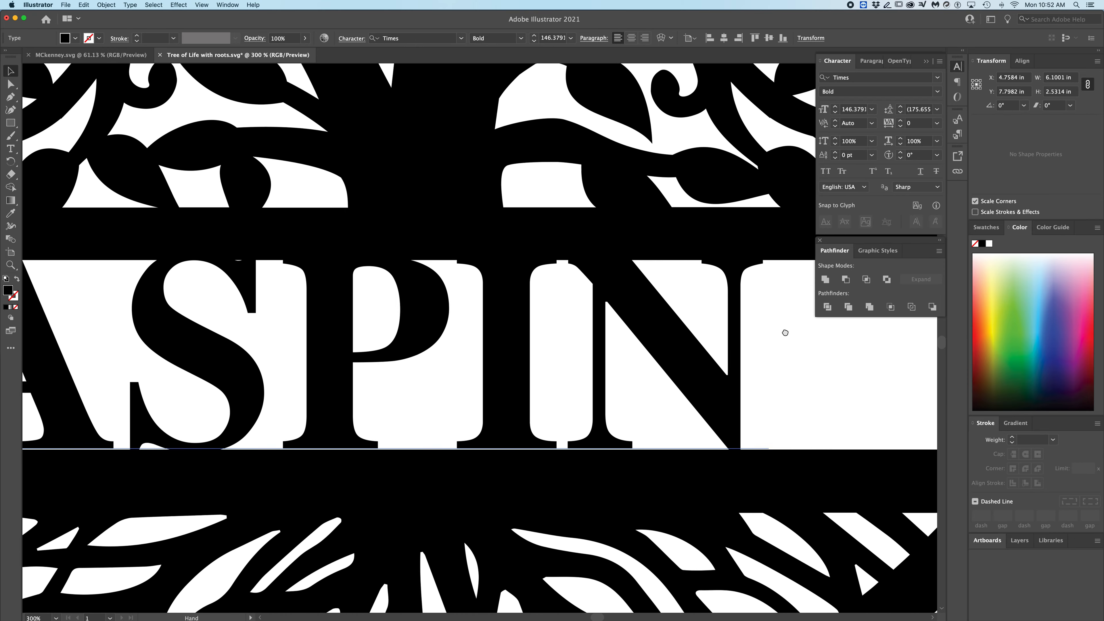
{"action": "left_click_drag", "start_coordinate": [770, 210], "coordinate": [787, 208]}
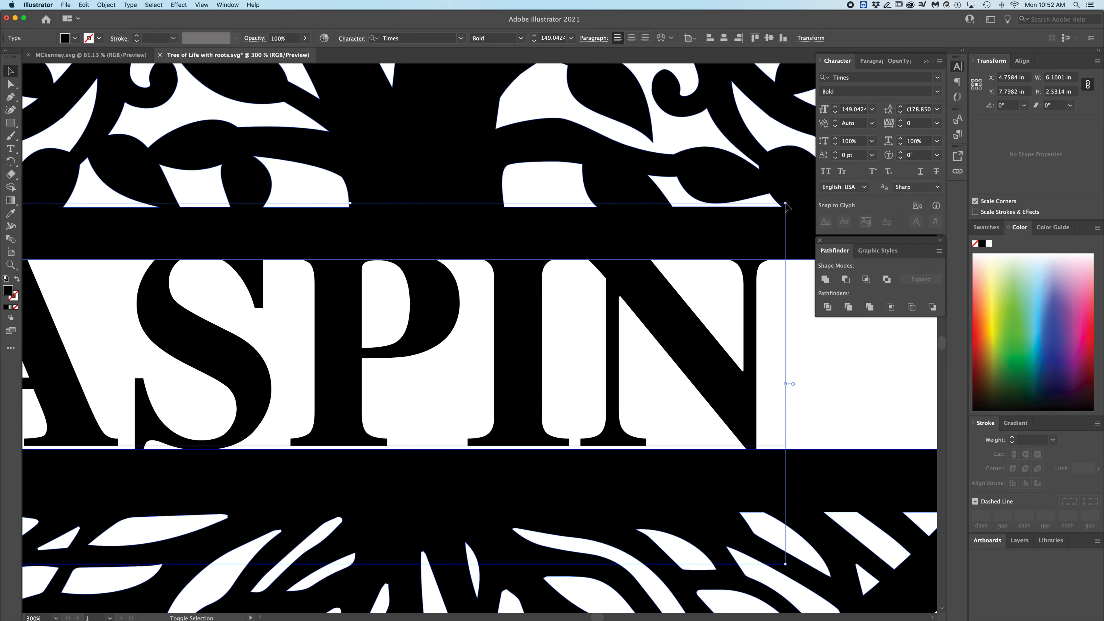
{"action": "left_click_drag", "start_coordinate": [786, 563], "coordinate": [817, 577]}
{"action": "left_click", "coordinate": [729, 509], "text": "shift"}
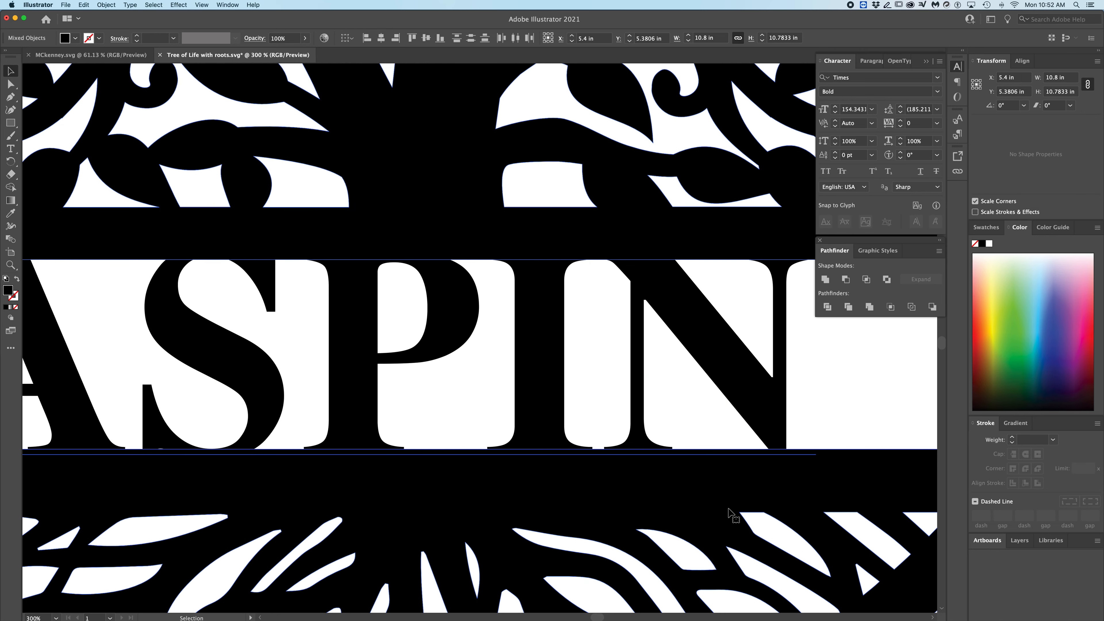
- Undo the last enlargement of the name and swap the tree artwork's fill and stroke to a black outline without fill
{"action": "key", "text": "super+0"}
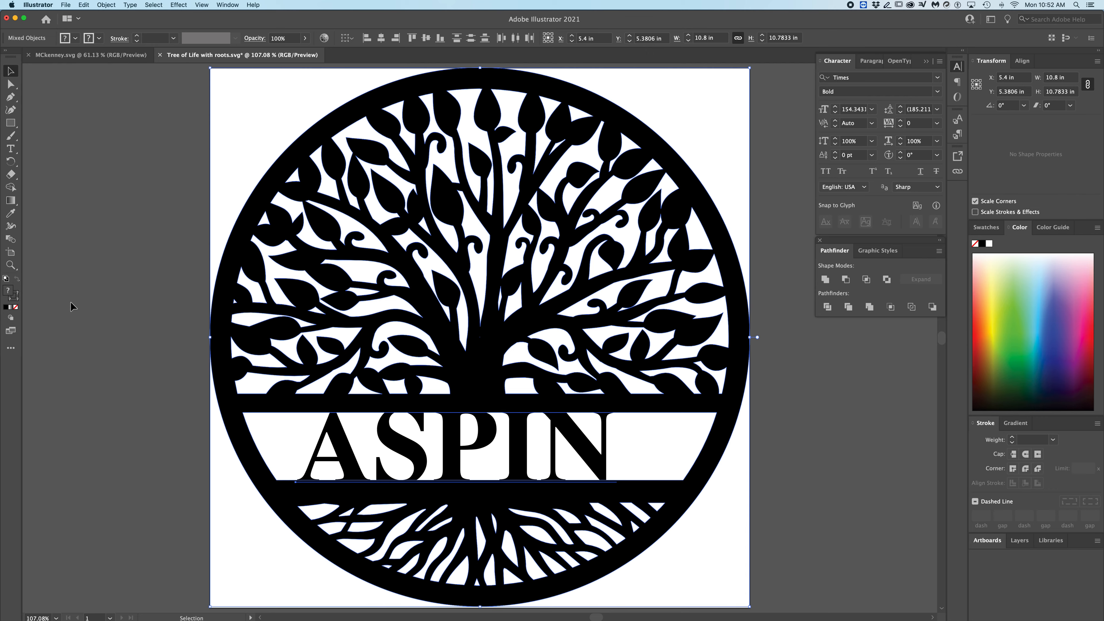
{"action": "key", "text": "super+shift+o"}
{"action": "key", "text": "super+8"}
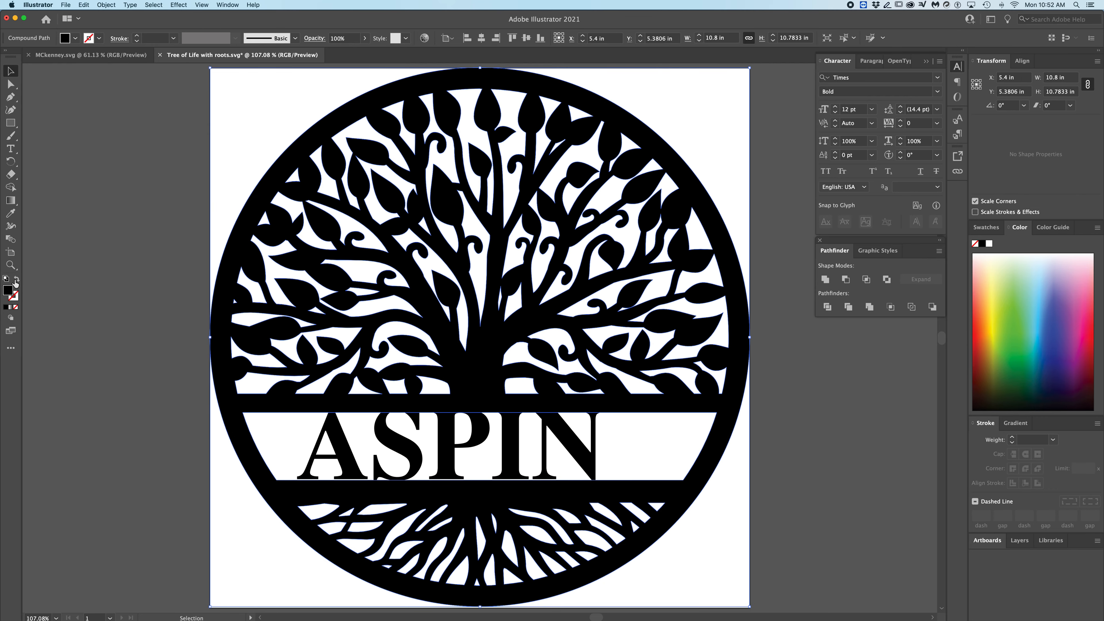
{"action": "left_click", "coordinate": [16, 280]}
{"action": "left_click", "coordinate": [86, 277]}
- Nudge the name and stretch its height to about 157 pt so the letters overlap both the upper and lower banner lines
{"action": "mouse_move", "coordinate": [547, 430]}
{"action": "left_mouse_down"}
{"action": "mouse_move", "coordinate": [721, 483]}
{"action": "mouse_move", "coordinate": [648, 424]}
{"action": "left_mouse_up"}
{"action": "left_click", "coordinate": [643, 361]}
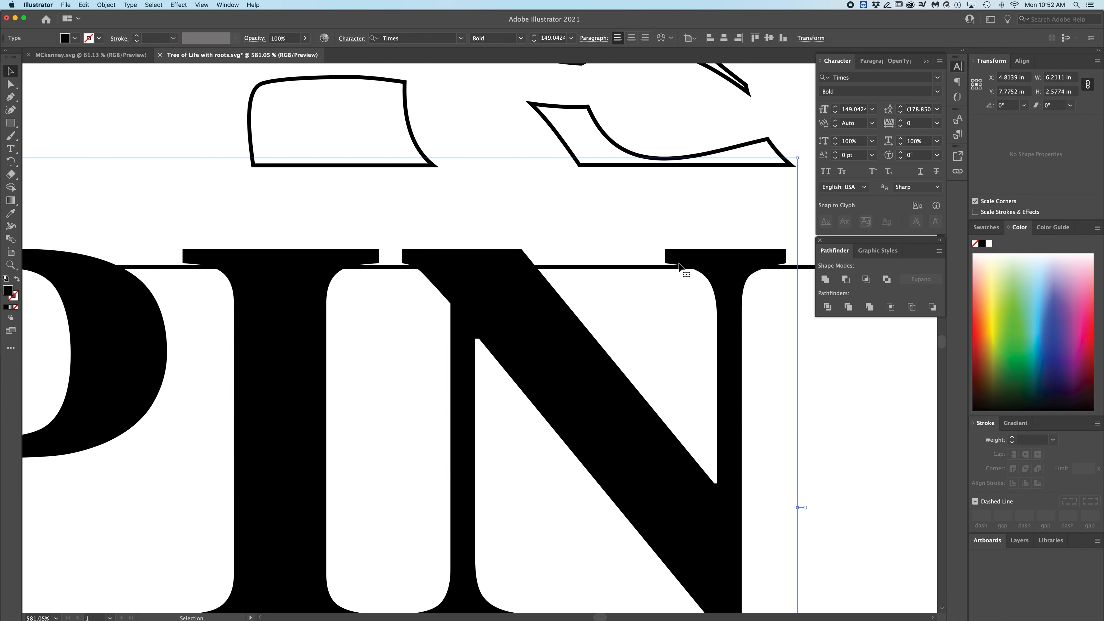
{"action": "left_click_drag", "start_coordinate": [679, 263], "coordinate": [681, 265]}
{"action": "scroll", "coordinate": [670, 359], "scroll_direction": "down", "scroll_amount": 5}
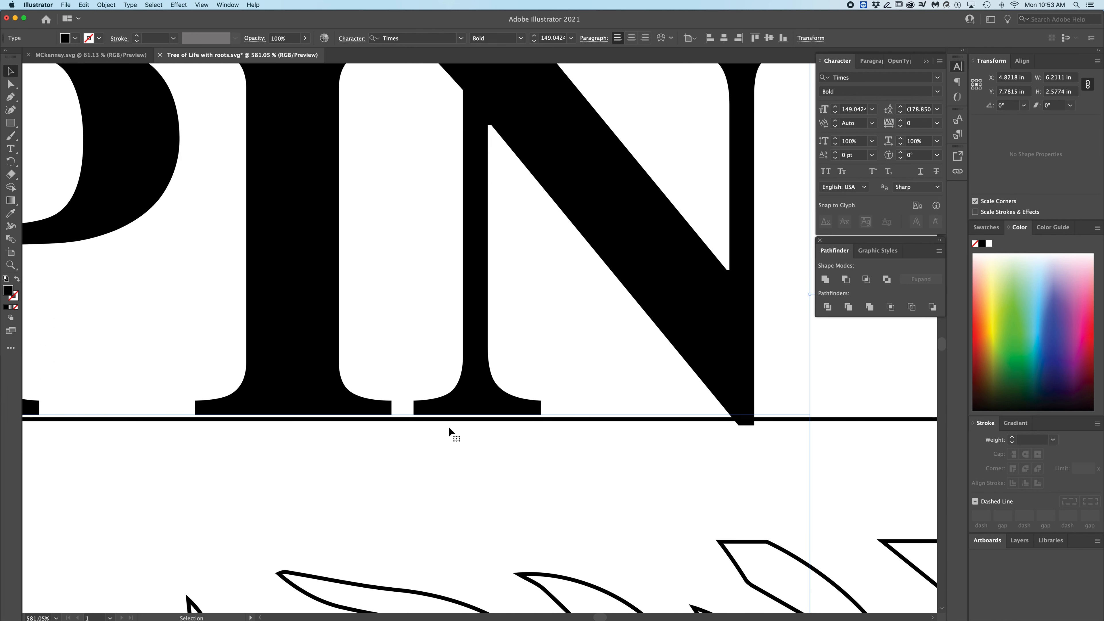
{"action": "key", "text": "super+minus"}
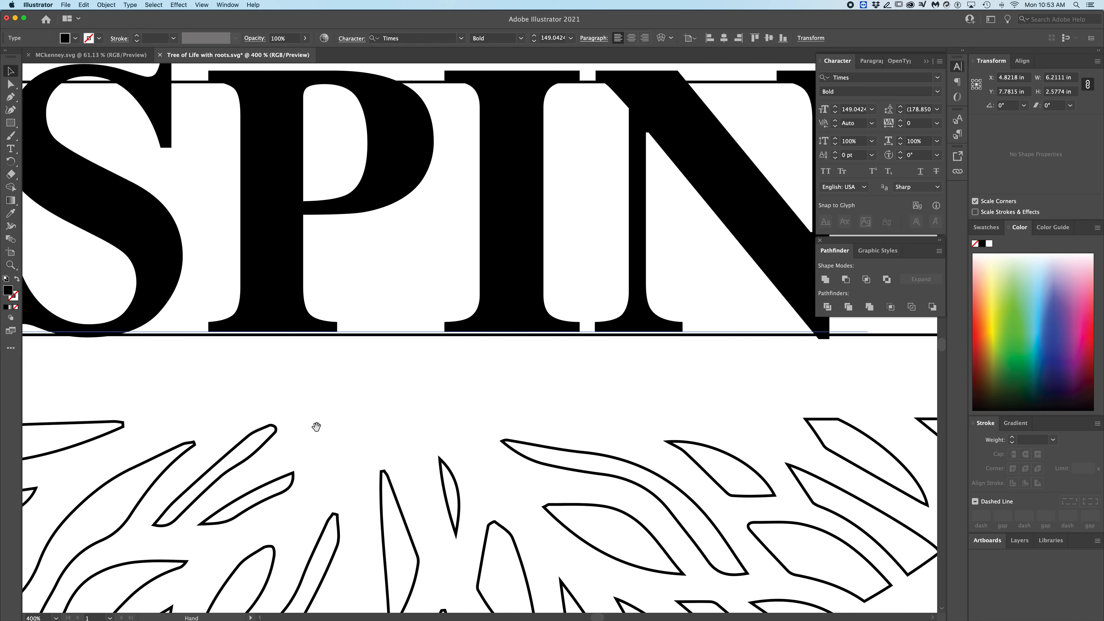
{"action": "left_click_drag", "start_coordinate": [269, 404], "coordinate": [401, 404]}
{"action": "scroll", "coordinate": [478, 390], "scroll_direction": "left", "scroll_amount": 5}
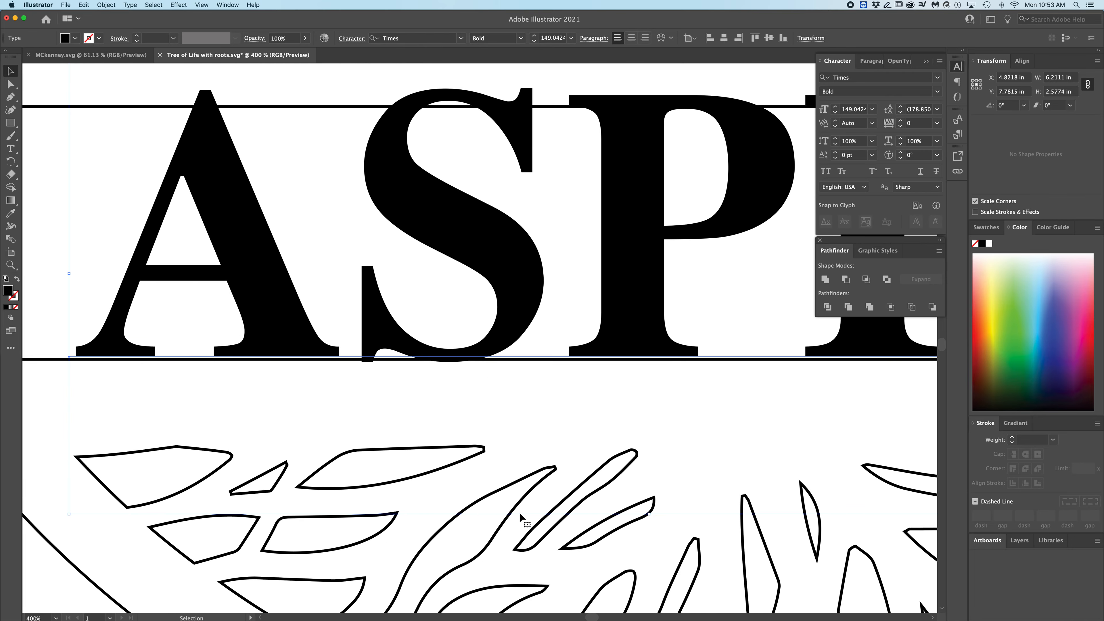
{"action": "left_click_drag", "start_coordinate": [649, 515], "coordinate": [650, 539]}
{"action": "scroll", "coordinate": [670, 137], "scroll_direction": "up", "scroll_amount": 4}
{"action": "scroll", "coordinate": [670, 138], "scroll_direction": "right", "scroll_amount": 6}
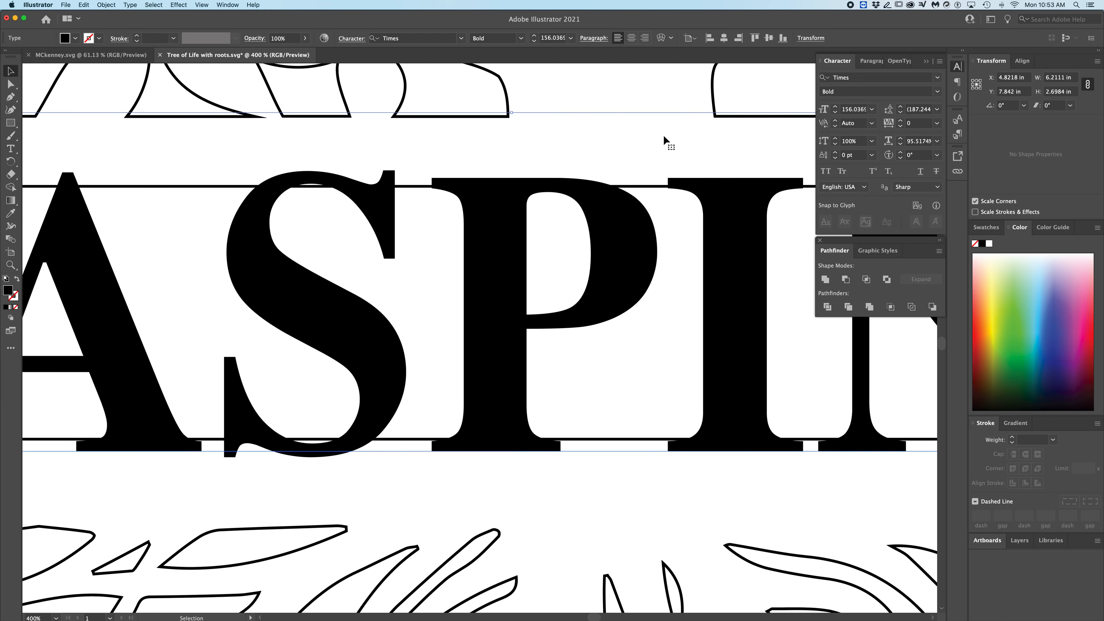
{"action": "left_click_drag", "start_coordinate": [511, 112], "coordinate": [512, 108]}
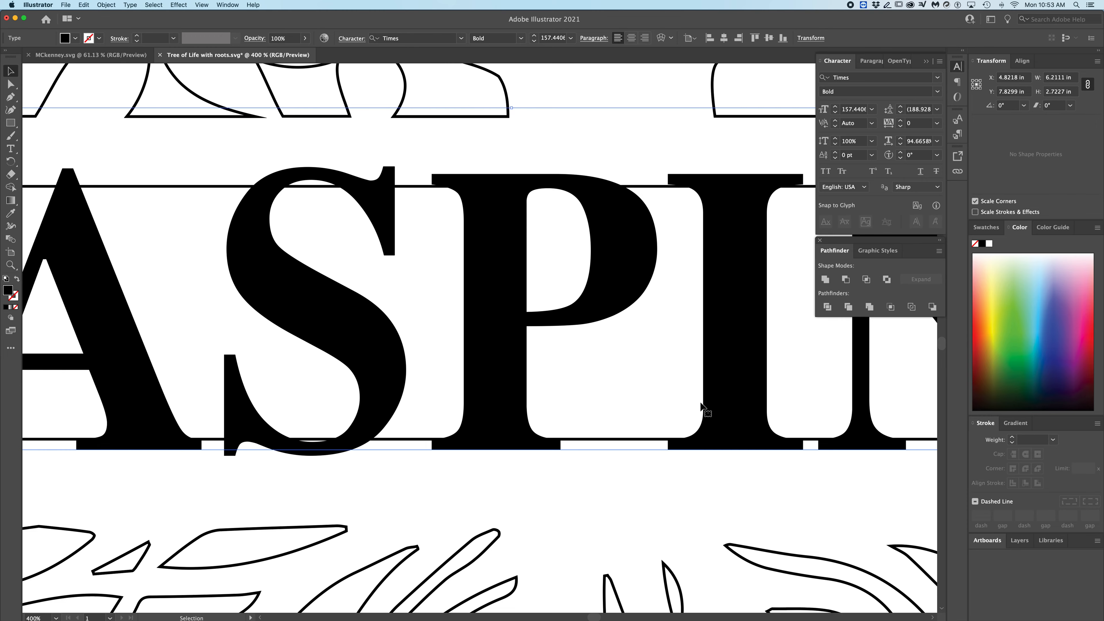
- Move the name sideways to roughly the middle of the banner
{"action": "left_click", "coordinate": [673, 394], "text": "alt+super"}
{"action": "left_click", "coordinate": [666, 392], "text": "alt+super"}
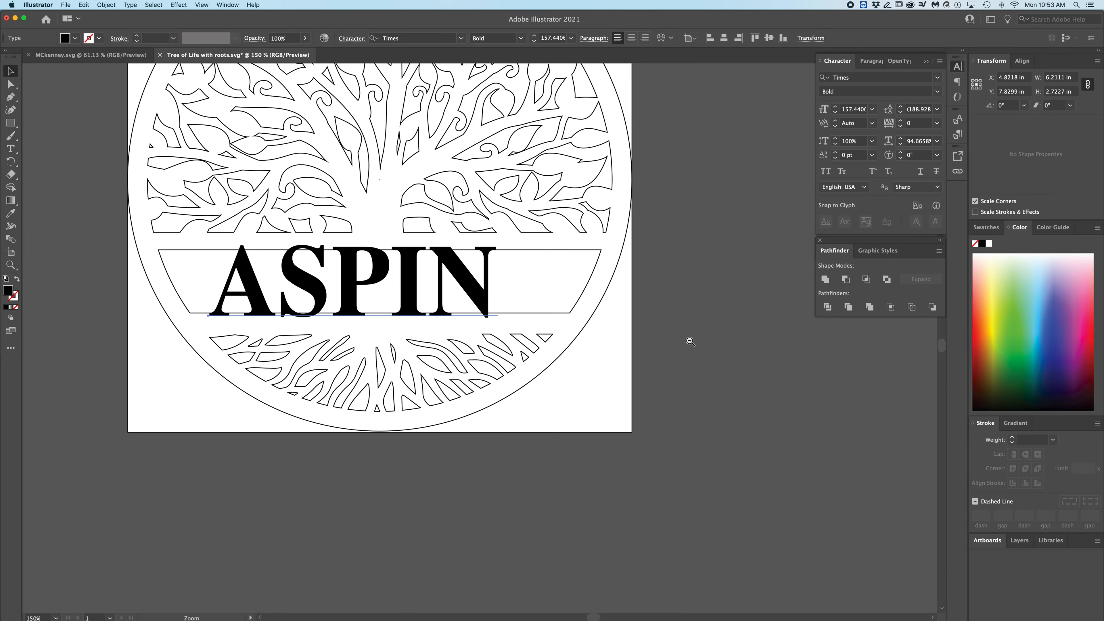
{"action": "left_click_drag", "start_coordinate": [374, 350], "coordinate": [529, 346]}
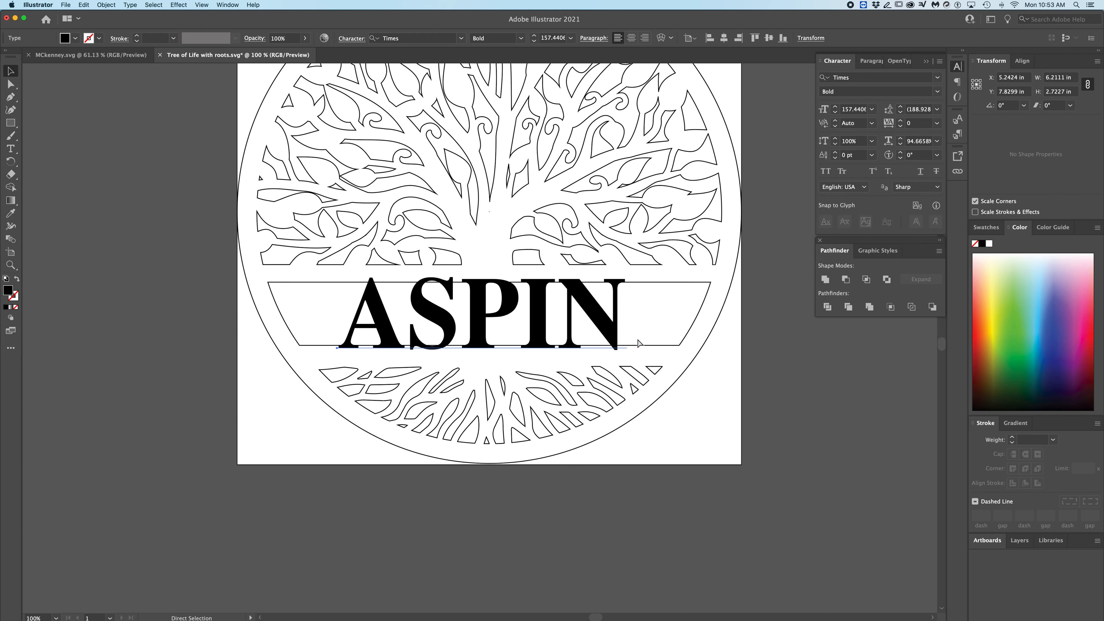
- Select all the artwork and align the name and tree on their horizontal centres
{"action": "left_click", "coordinate": [155, 5]}
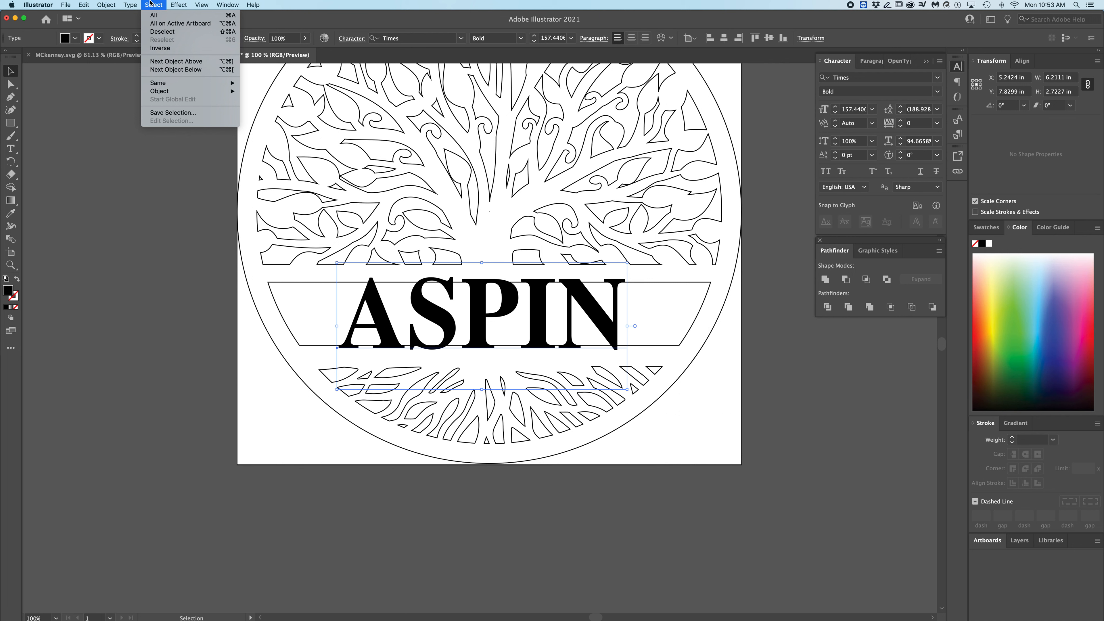
{"action": "left_click", "coordinate": [159, 16]}
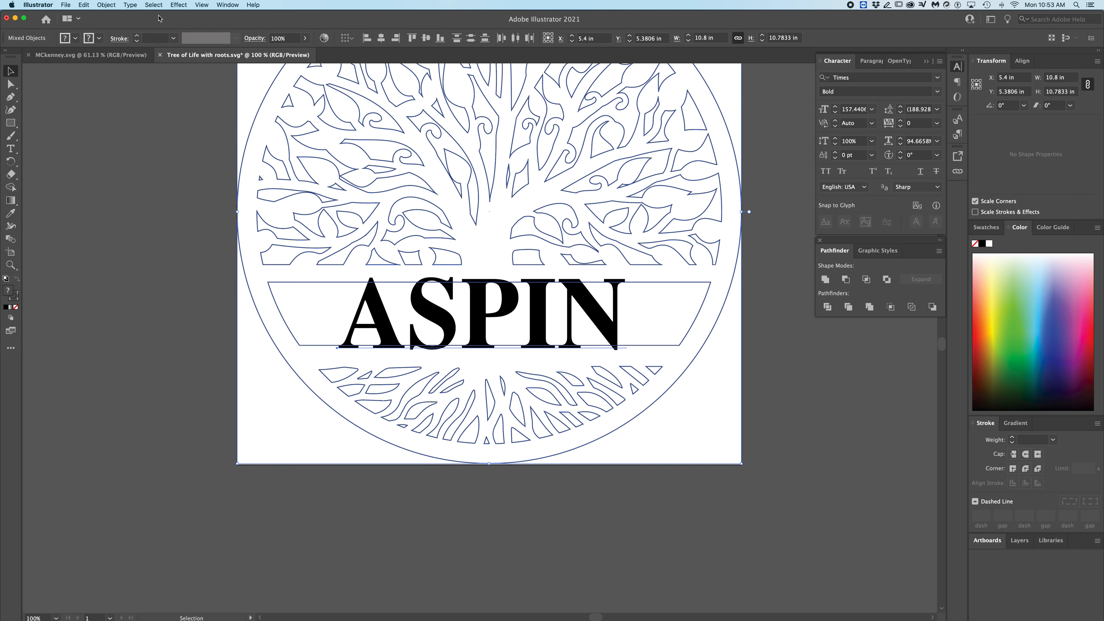
{"action": "left_click_drag", "start_coordinate": [979, 54], "coordinate": [968, 48]}
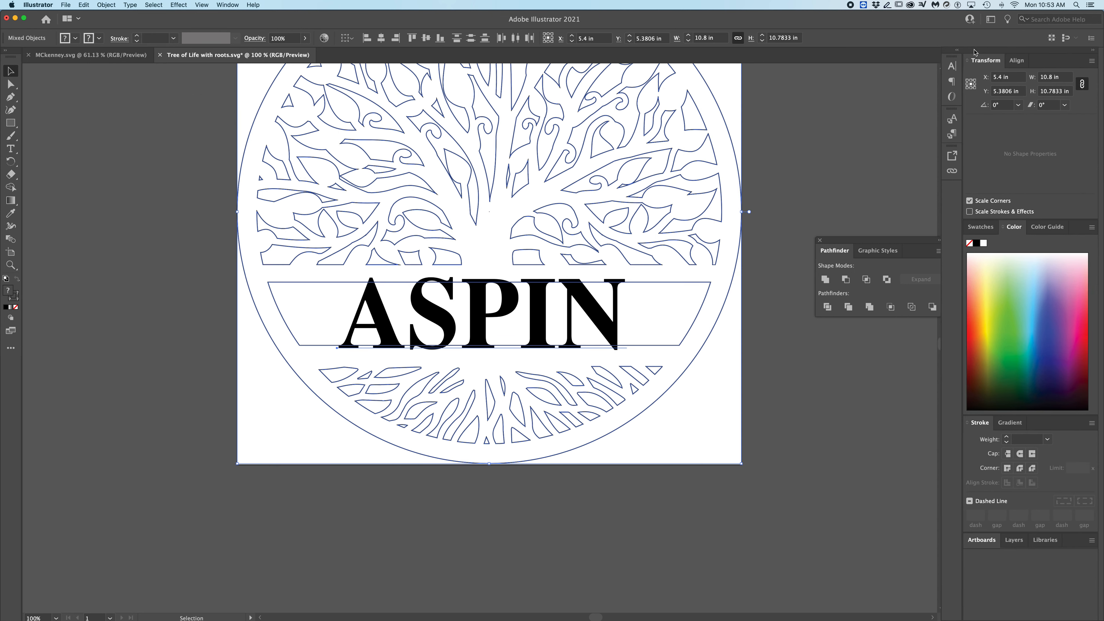
{"action": "left_click", "coordinate": [212, 4]}
{"action": "mouse_move", "coordinate": [216, 3]}
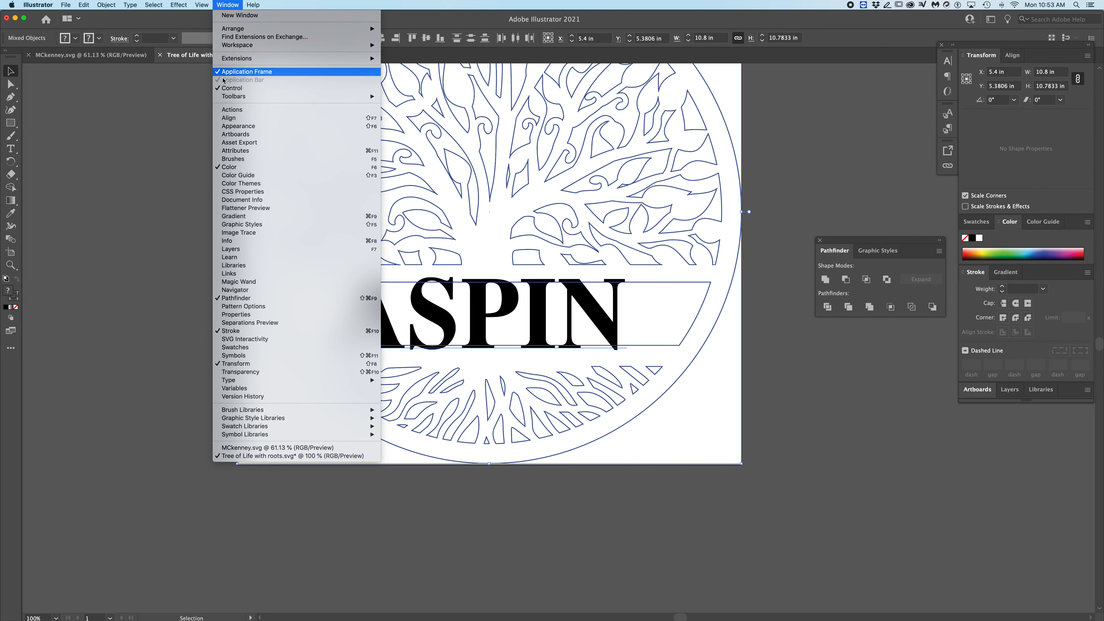
{"action": "left_click", "coordinate": [235, 117]}
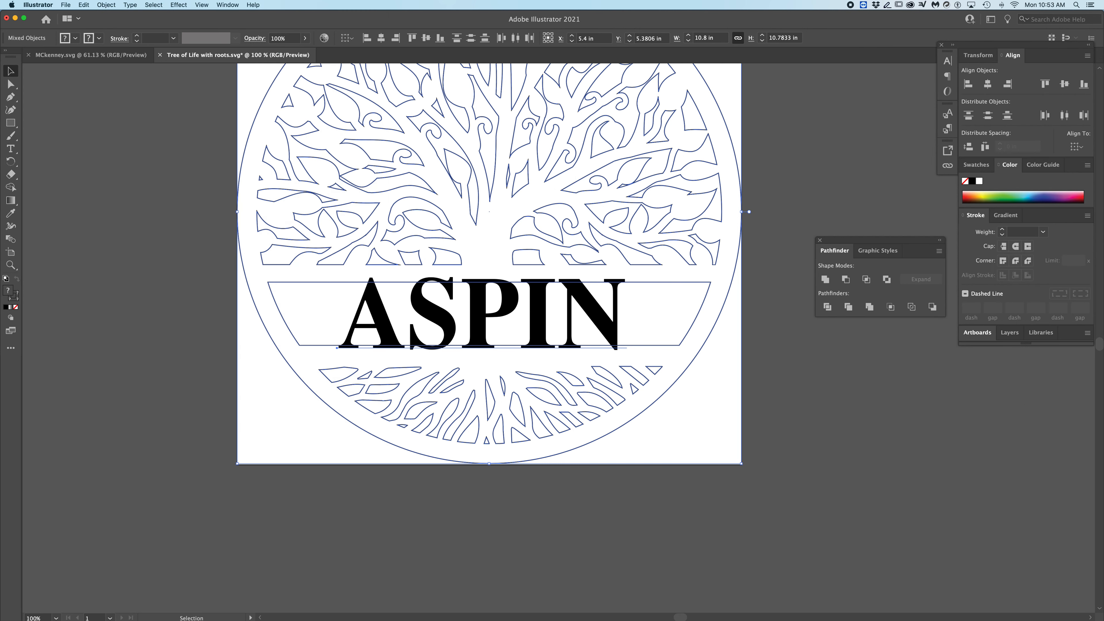
{"action": "left_click", "coordinate": [987, 85]}
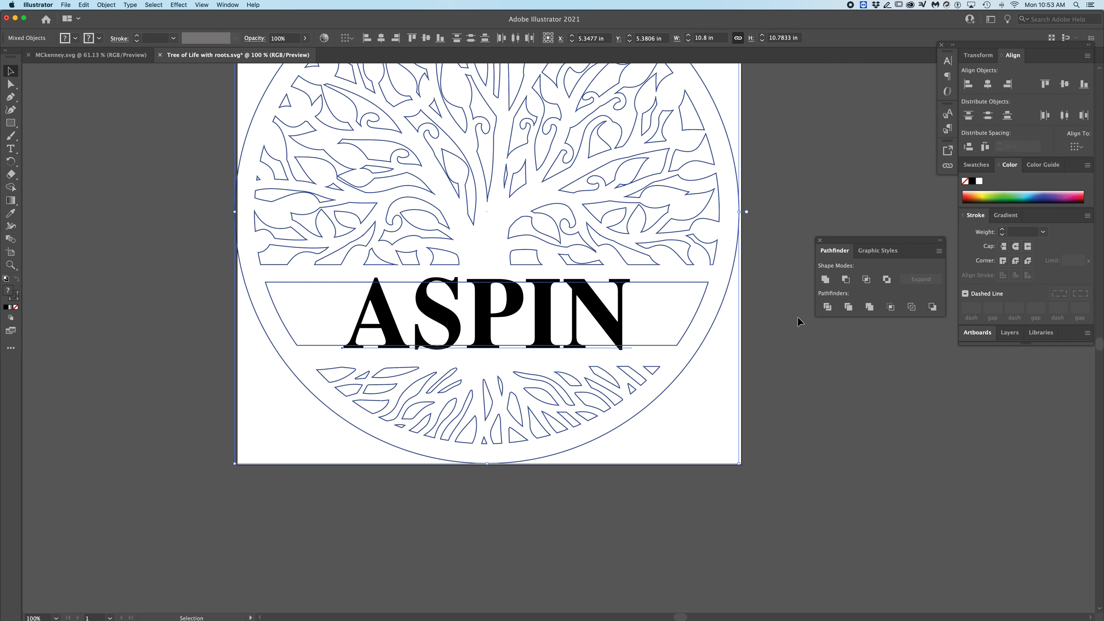
- Shift the aligned tree and name together 0.05 in to the right and deselect them
{"action": "left_click_drag", "start_coordinate": [610, 311], "coordinate": [614, 311]}
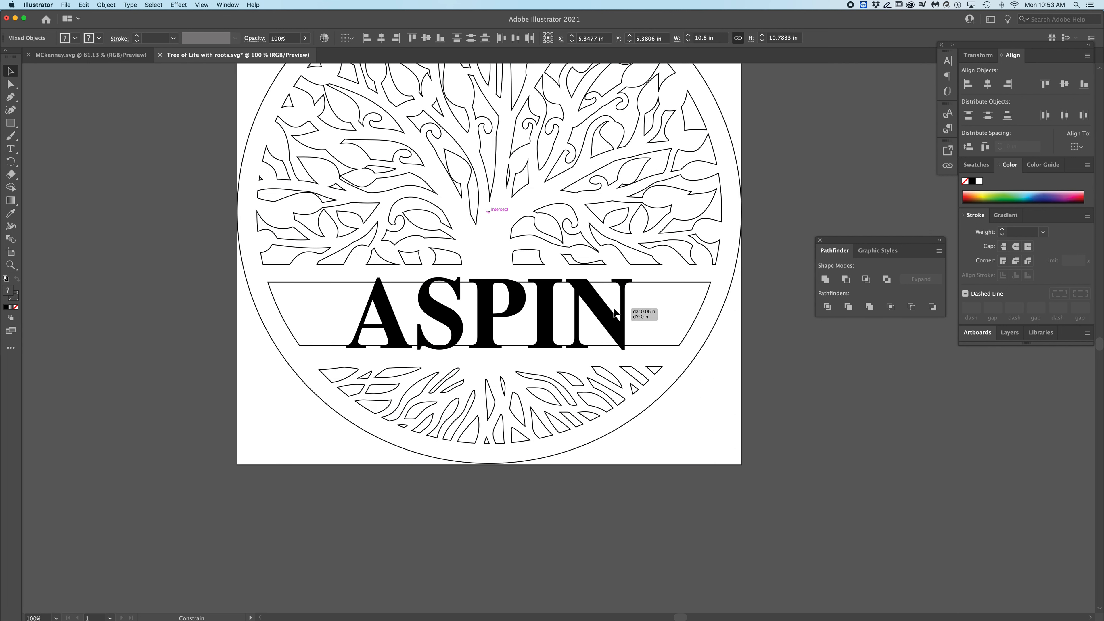
{"action": "left_click", "coordinate": [892, 377]}
{"action": "scroll", "coordinate": [602, 381], "scroll_direction": "up", "scroll_amount": 3}
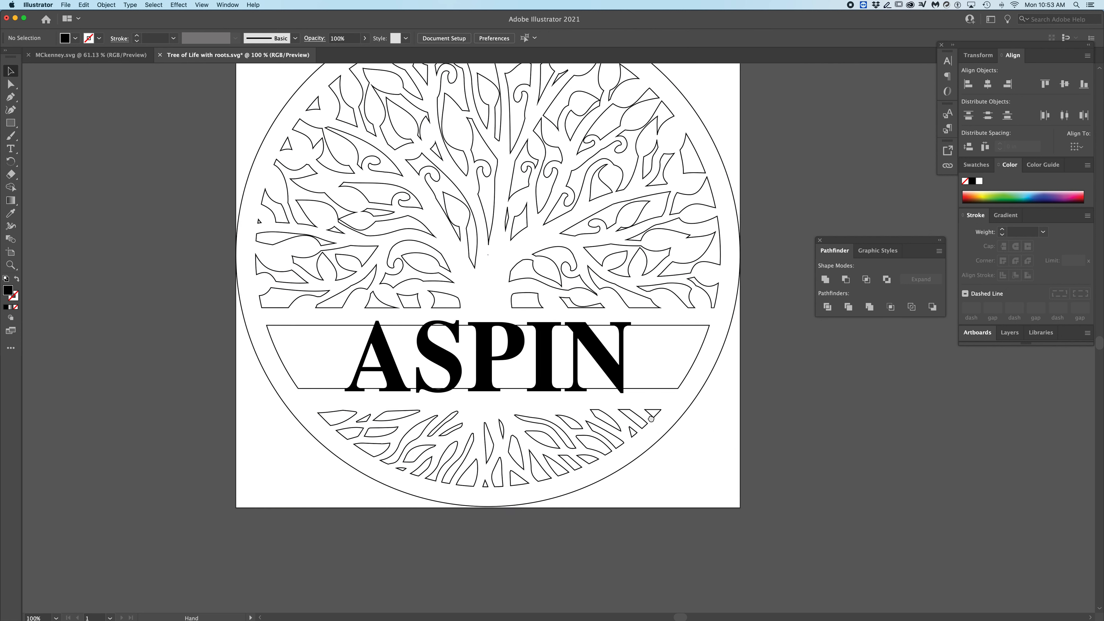
- Widen the name evenly about its centre to about 7.7 in and adjust its height to overlap both banner lines
{"action": "left_click", "coordinate": [602, 381]}
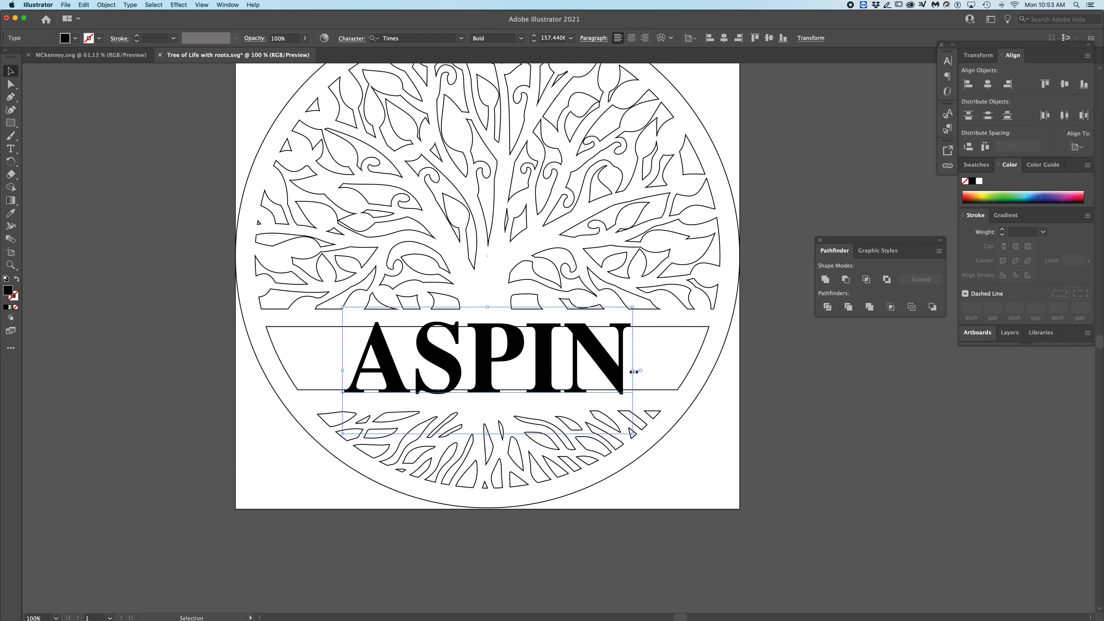
{"action": "left_click_drag", "start_coordinate": [634, 371], "coordinate": [672, 370]}
{"action": "mouse_move", "coordinate": [488, 433]}
{"action": "left_mouse_down"}
{"action": "mouse_move", "coordinate": [493, 457]}
{"action": "mouse_move", "coordinate": [494, 437]}
{"action": "left_mouse_up"}
{"action": "key", "text": "z"}
{"action": "left_click_drag", "start_coordinate": [518, 365], "coordinate": [506, 390]}
- Convert the name text to outlines
{"action": "left_click", "coordinate": [107, 5]}
{"action": "mouse_move", "coordinate": [130, 5]}
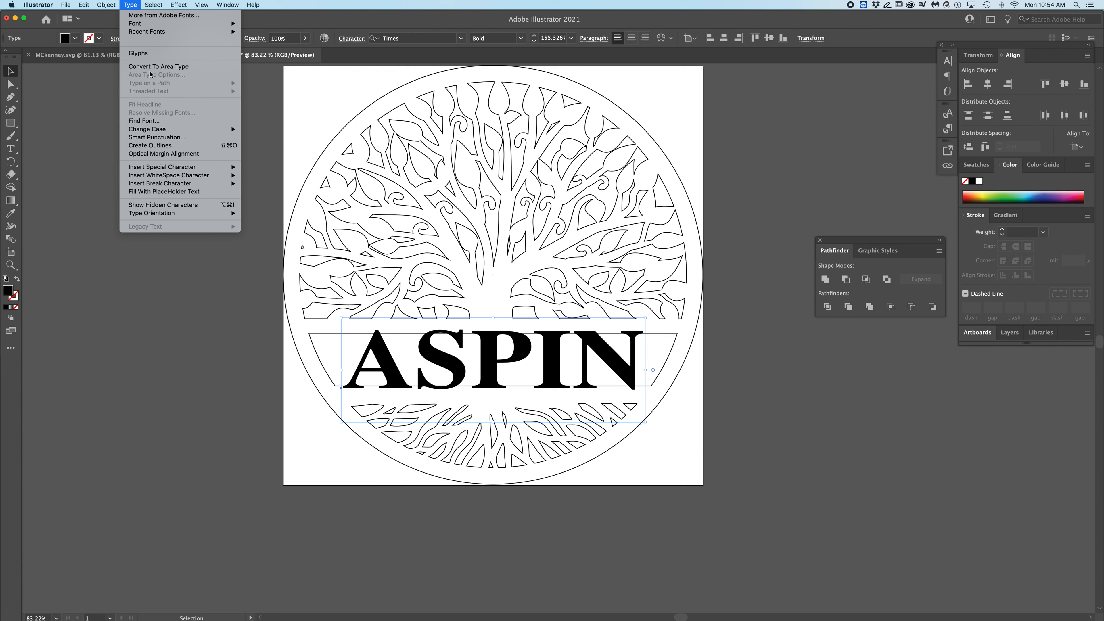
{"action": "left_click", "coordinate": [172, 145]}
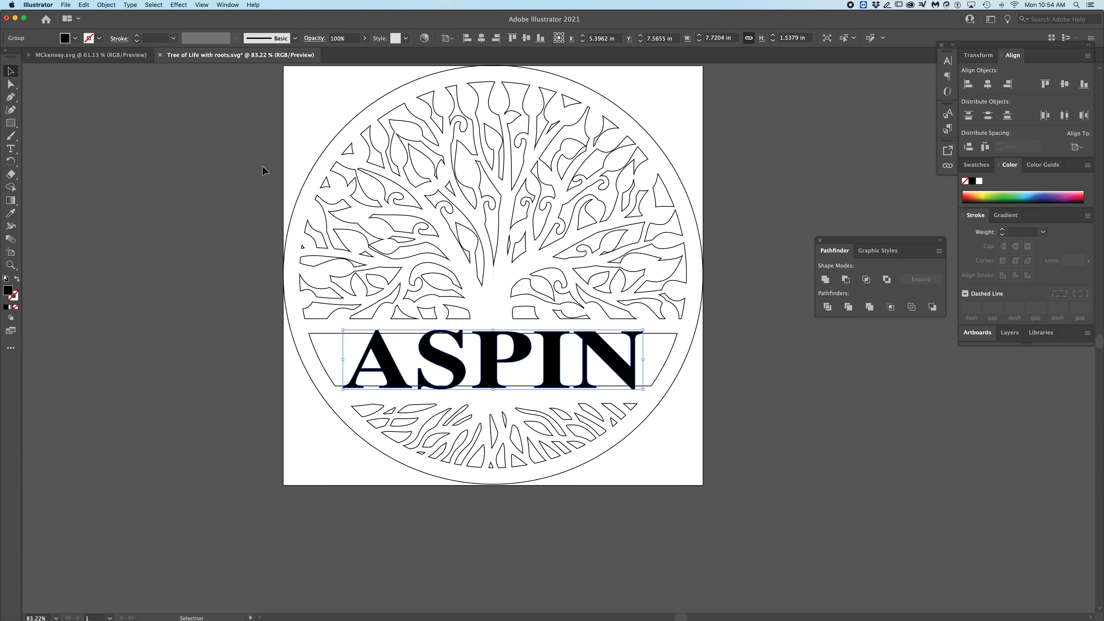
- Select all the artwork and unite the outlined name with the tree into one shape
{"action": "left_click", "coordinate": [154, 5]}
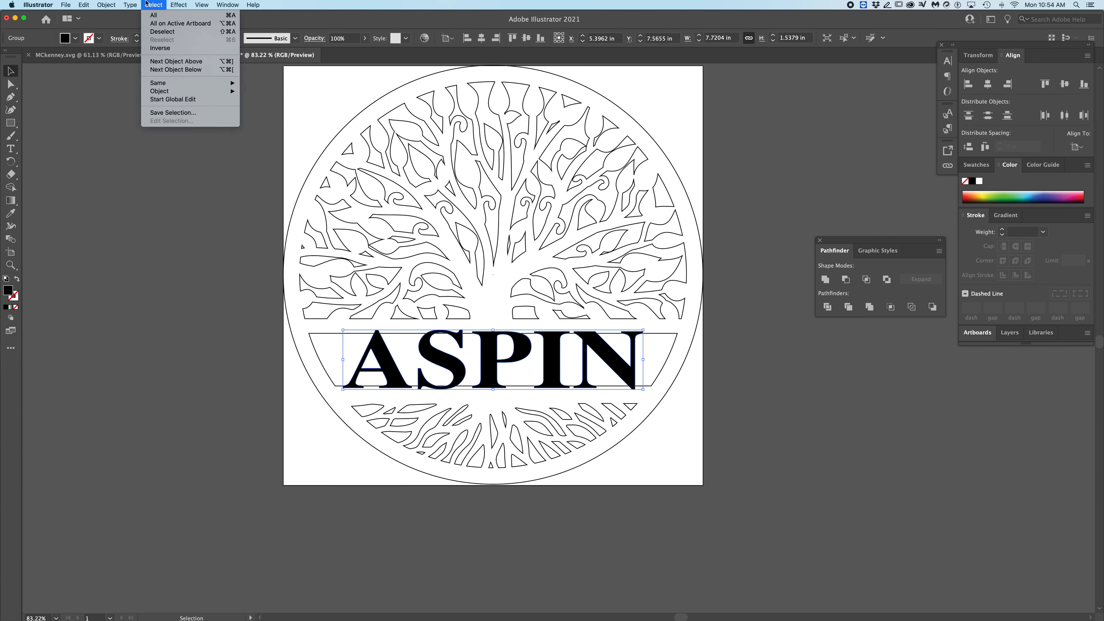
{"action": "left_click", "coordinate": [159, 16]}
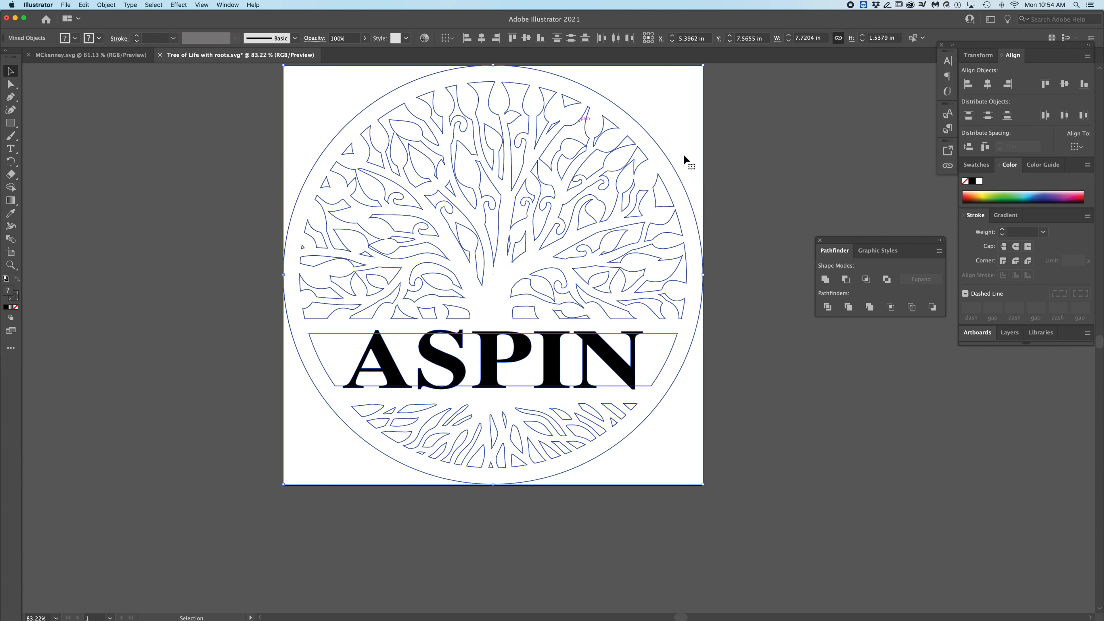
{"action": "left_click", "coordinate": [825, 280]}
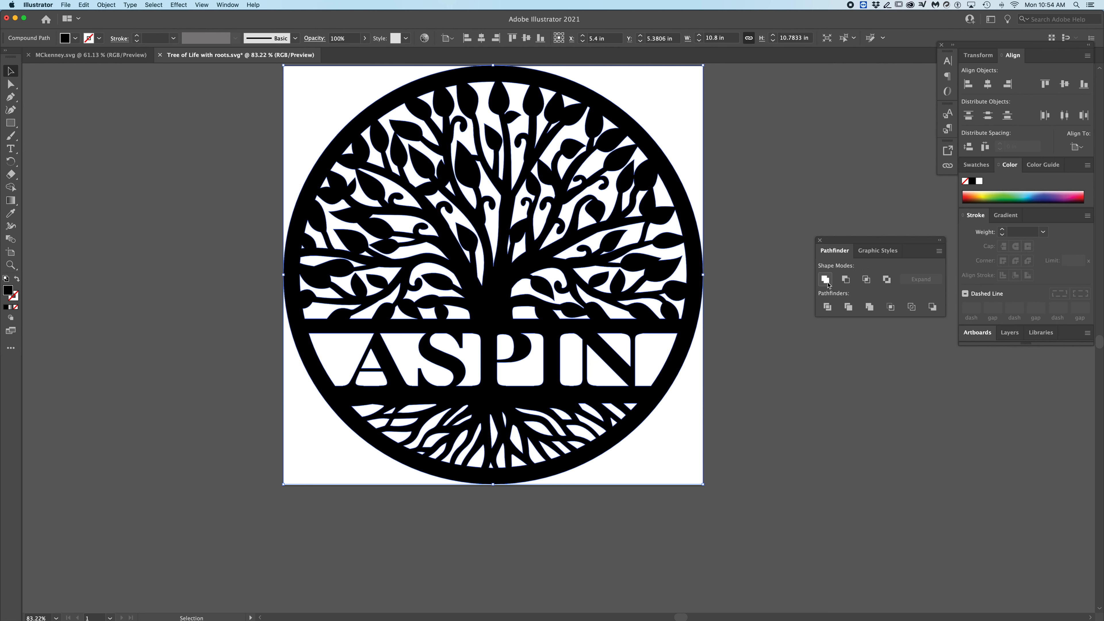
- Give the united tree and name artwork no fill and a 0.5 px black stroke, and deselect it
{"action": "left_click", "coordinate": [17, 283]}
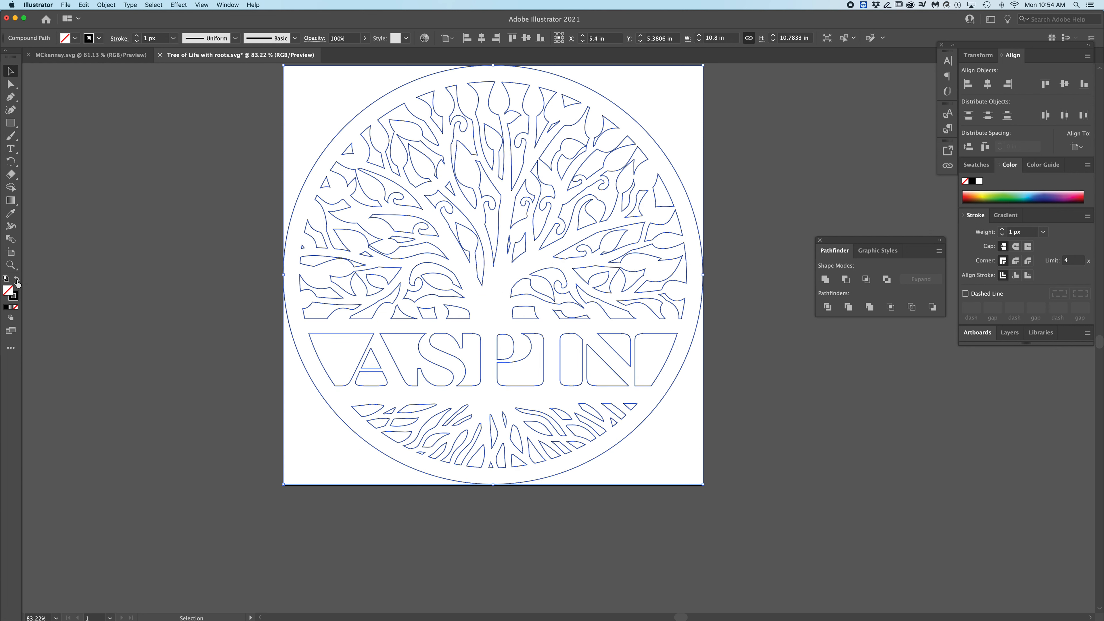
{"action": "left_click", "coordinate": [17, 284]}
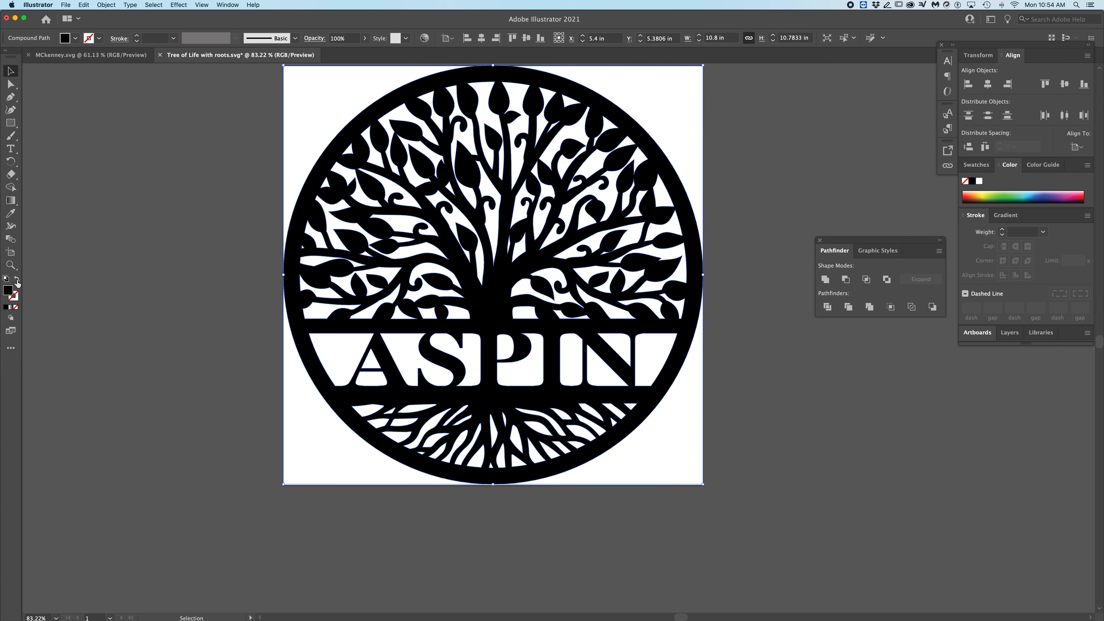
{"action": "left_click", "coordinate": [16, 308]}
{"action": "left_click", "coordinate": [13, 296]}
{"action": "left_click", "coordinate": [5, 307]}
{"action": "left_click", "coordinate": [1022, 232]}
{"action": "type", "text": ".5"}
{"action": "key", "text": "Return"}
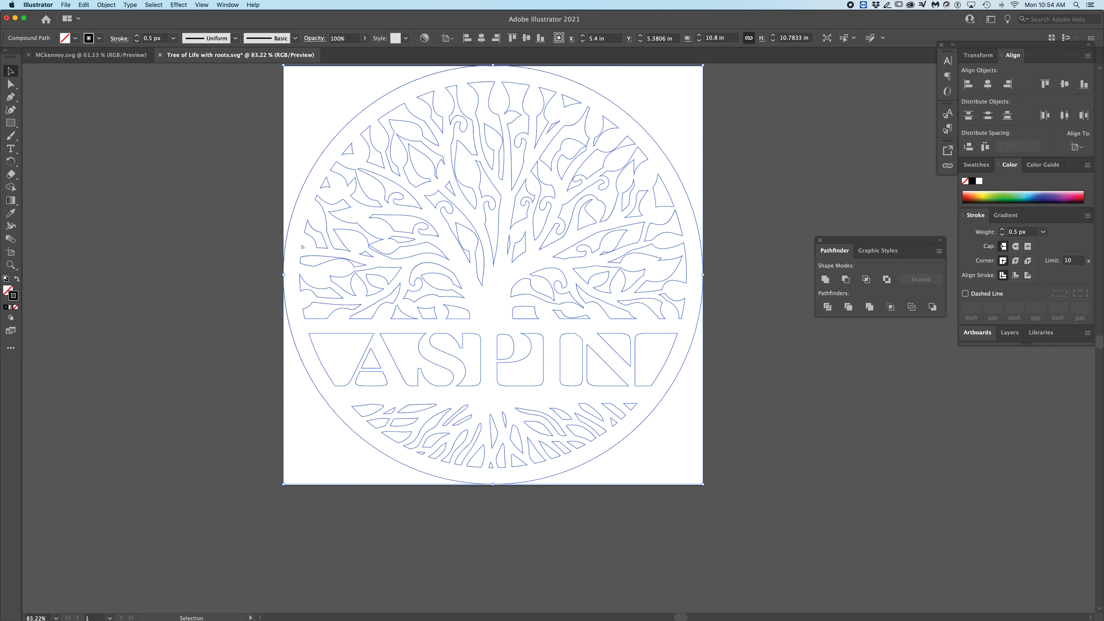
{"action": "left_click", "coordinate": [733, 245]}
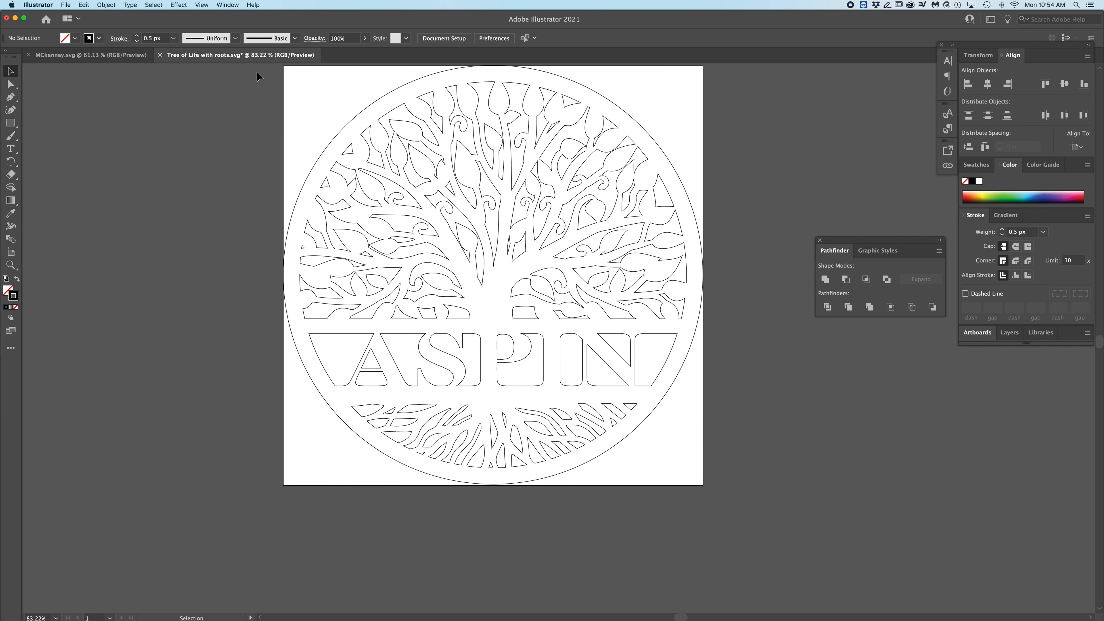
- Save a copy of the tree design as an SVG in the TEST folder, naming the file after the family name in its banner
{"action": "left_click", "coordinate": [65, 4]}
{"action": "key", "text": "Return"}
{"action": "left_click", "coordinate": [534, 130]}
{"action": "left_click", "coordinate": [530, 243]}
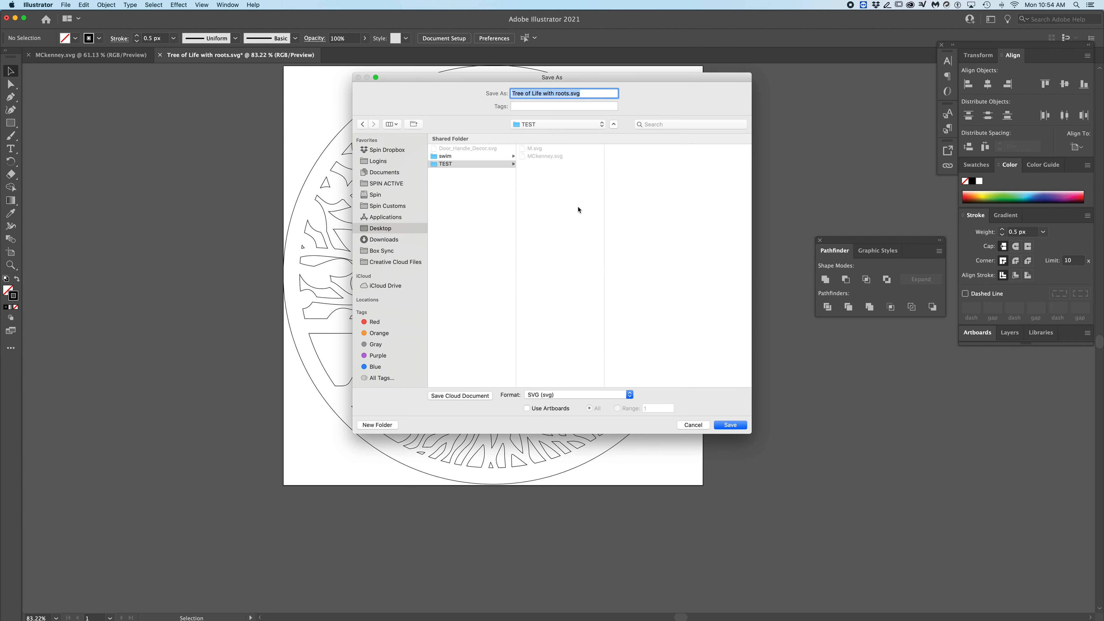
{"action": "left_click", "coordinate": [569, 93]}
{"action": "left_click_drag", "start_coordinate": [560, 94], "coordinate": [498, 93]}
{"action": "type", "text": "ASPIN"}
{"action": "key", "text": "Return"}
{"action": "left_click", "coordinate": [683, 372]}
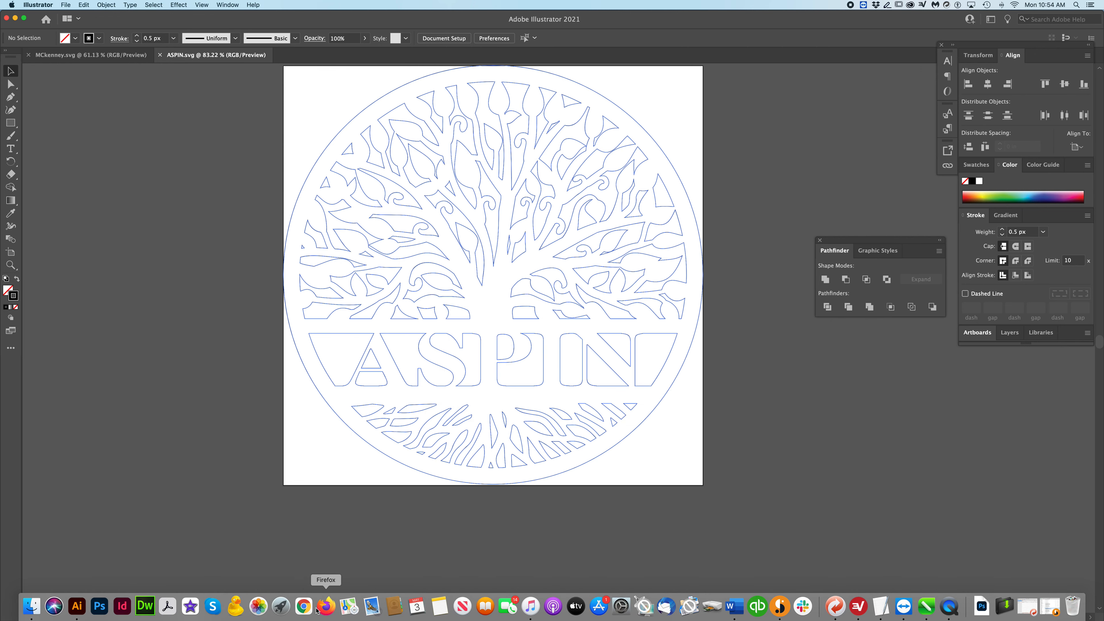
- Switch to Chrome and open app.glowforge.com
{"action": "left_click", "coordinate": [326, 615]}
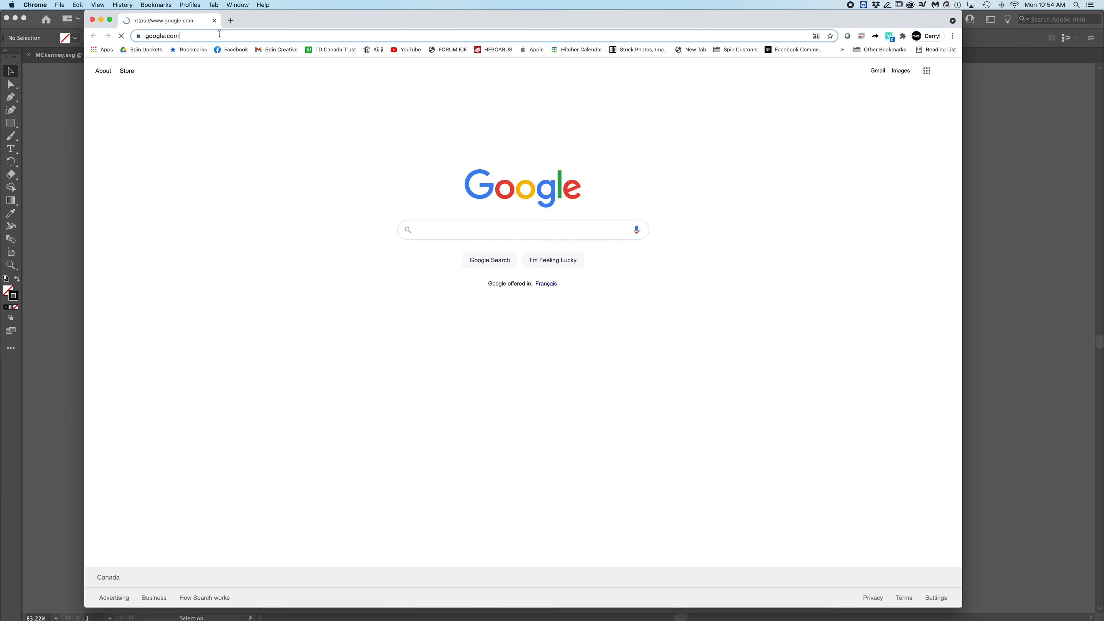
{"action": "left_click", "coordinate": [219, 35]}
{"action": "type", "text": "app.glowforge.com"}
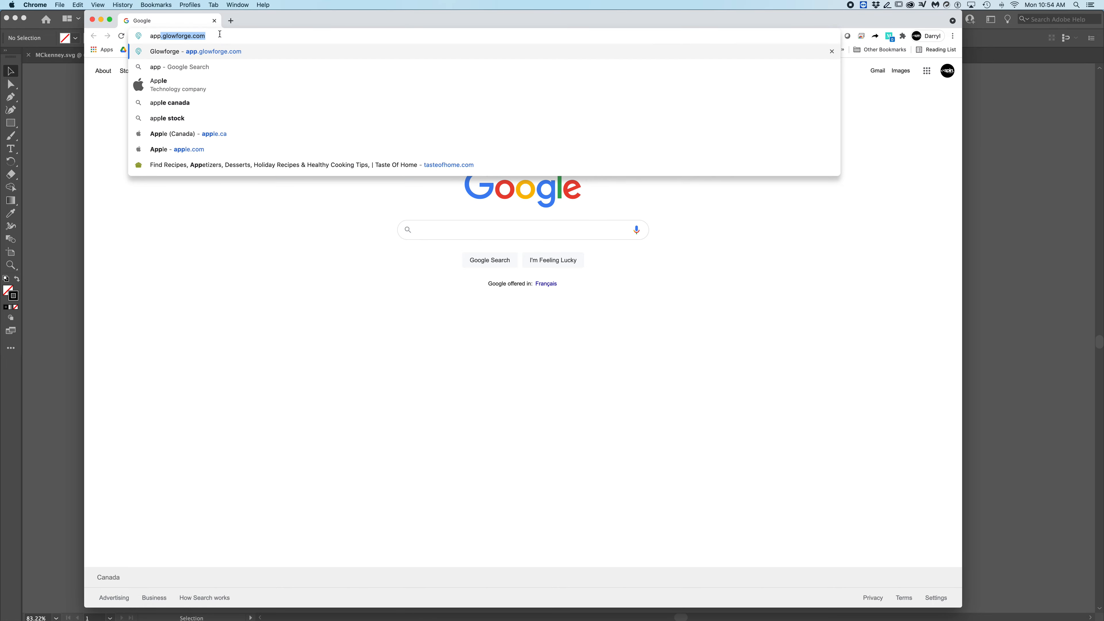
{"action": "key", "text": "Return"}
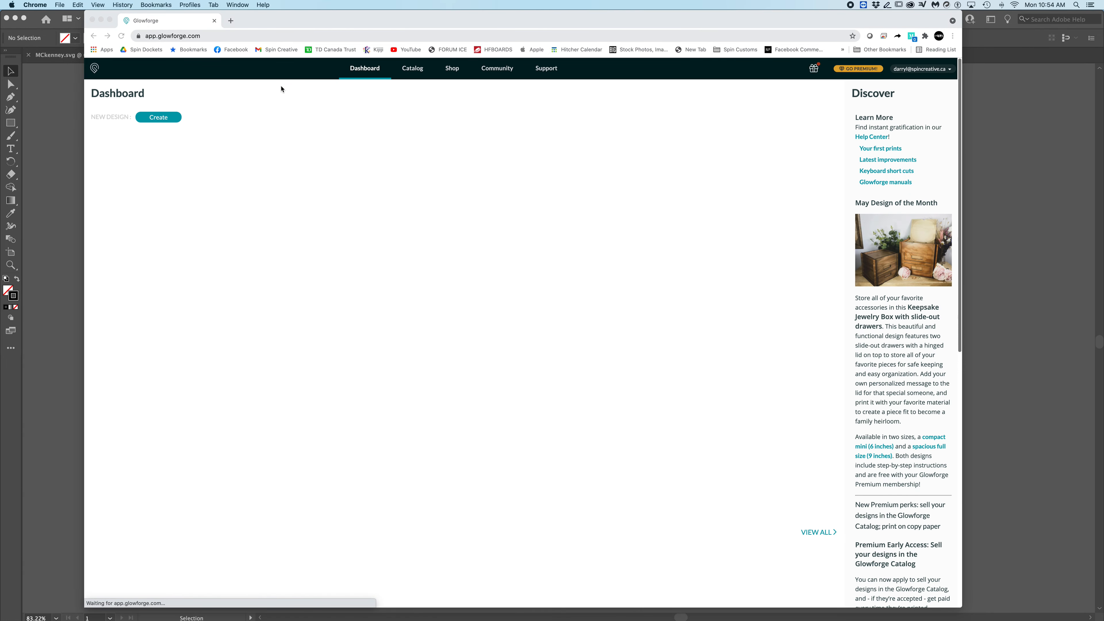
- Create a new Glowforge design by uploading the split monogram's full-surname SVG file from the TEST folder
{"action": "left_click", "coordinate": [169, 117]}
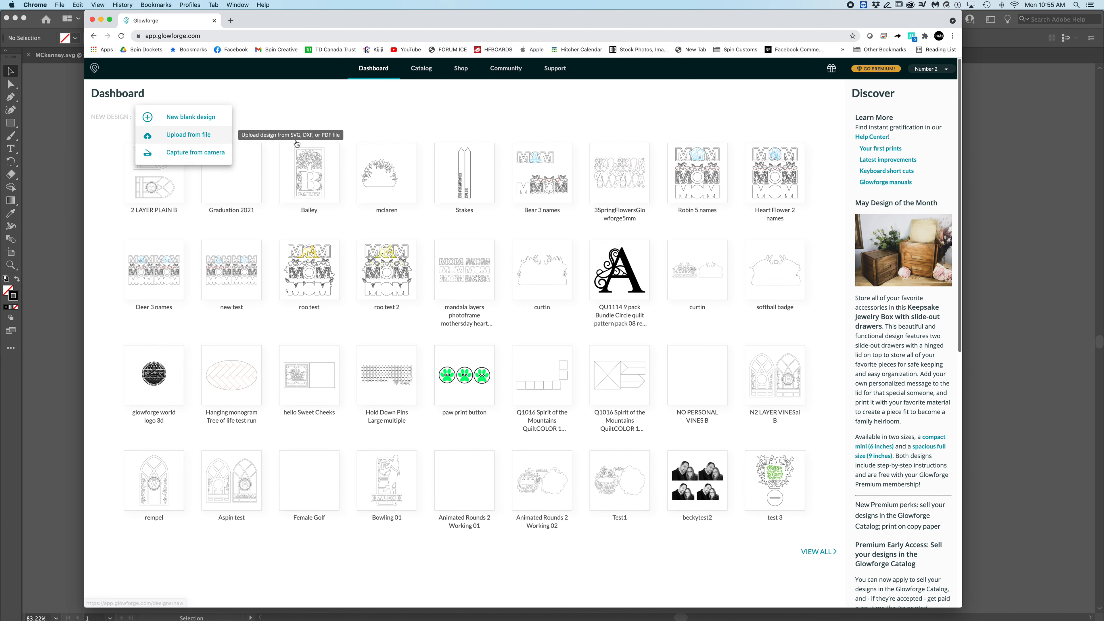
{"action": "left_click", "coordinate": [517, 51]}
{"action": "left_click", "coordinate": [499, 136]}
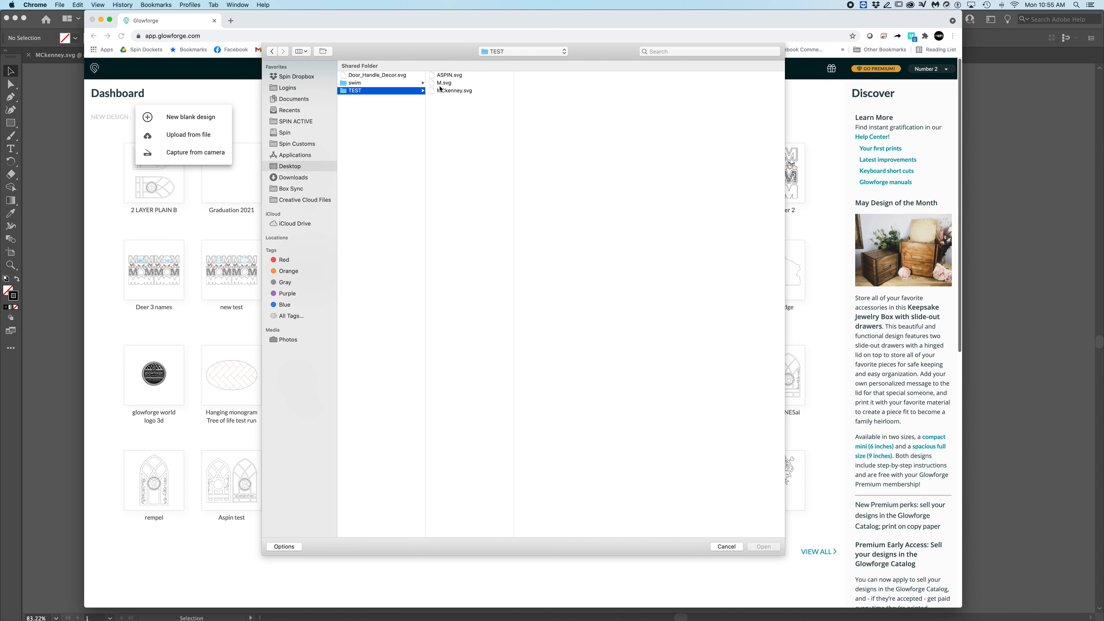
{"action": "left_click", "coordinate": [440, 90]}
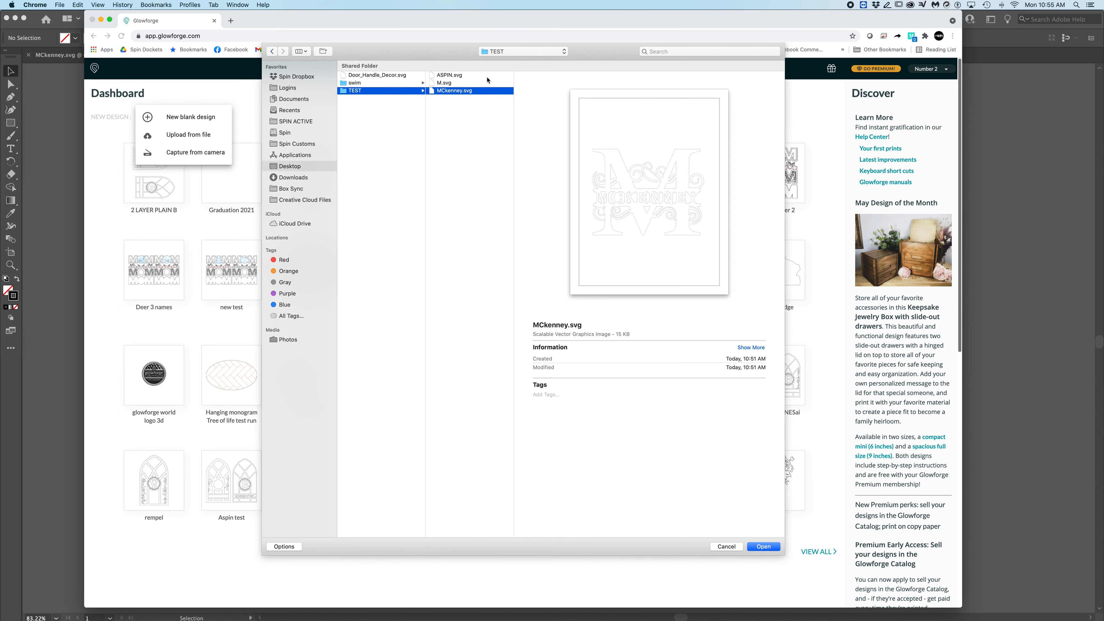
{"action": "left_click", "coordinate": [765, 547]}
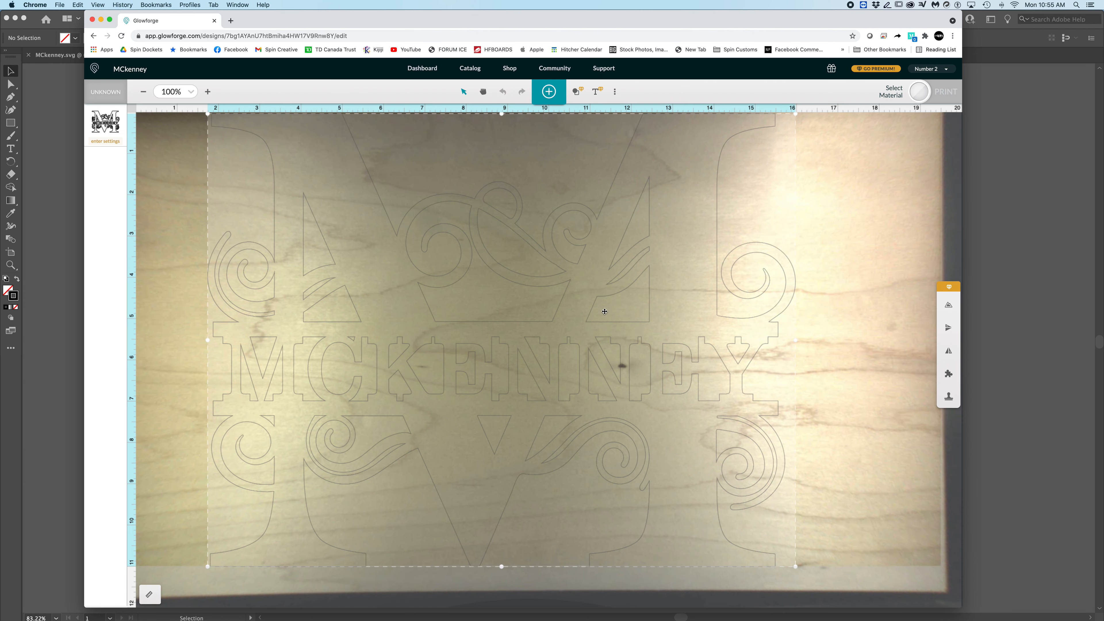
- Reposition and slightly enlarge the browser window, and set the design's material to Thick Maple Plywood
{"action": "left_click_drag", "start_coordinate": [476, 22], "coordinate": [458, 33]}
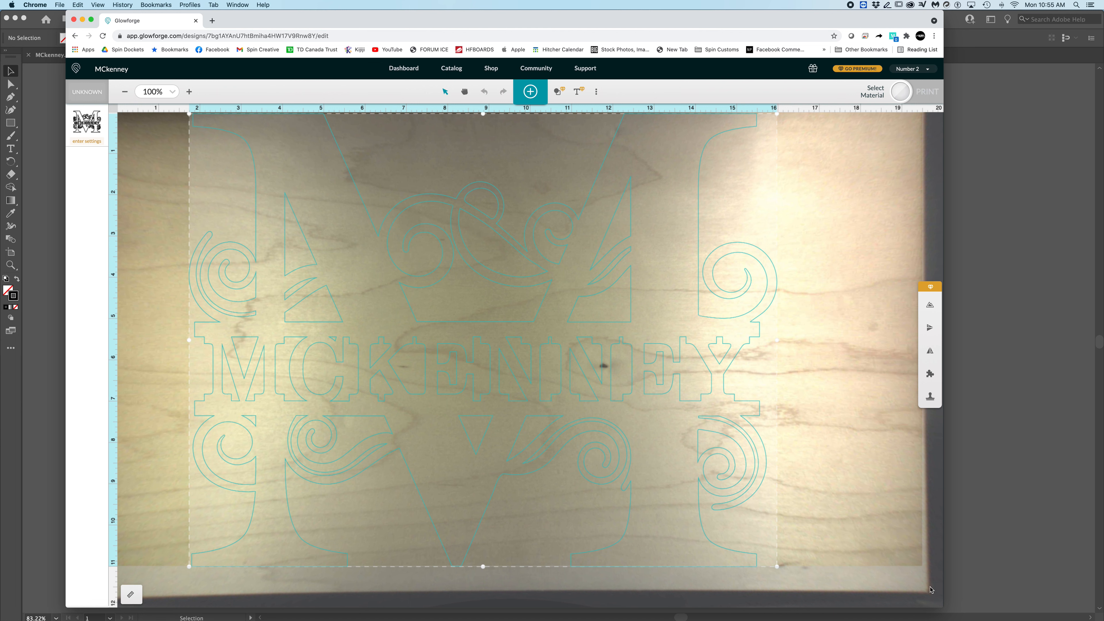
{"action": "left_click_drag", "start_coordinate": [943, 608], "coordinate": [974, 614]}
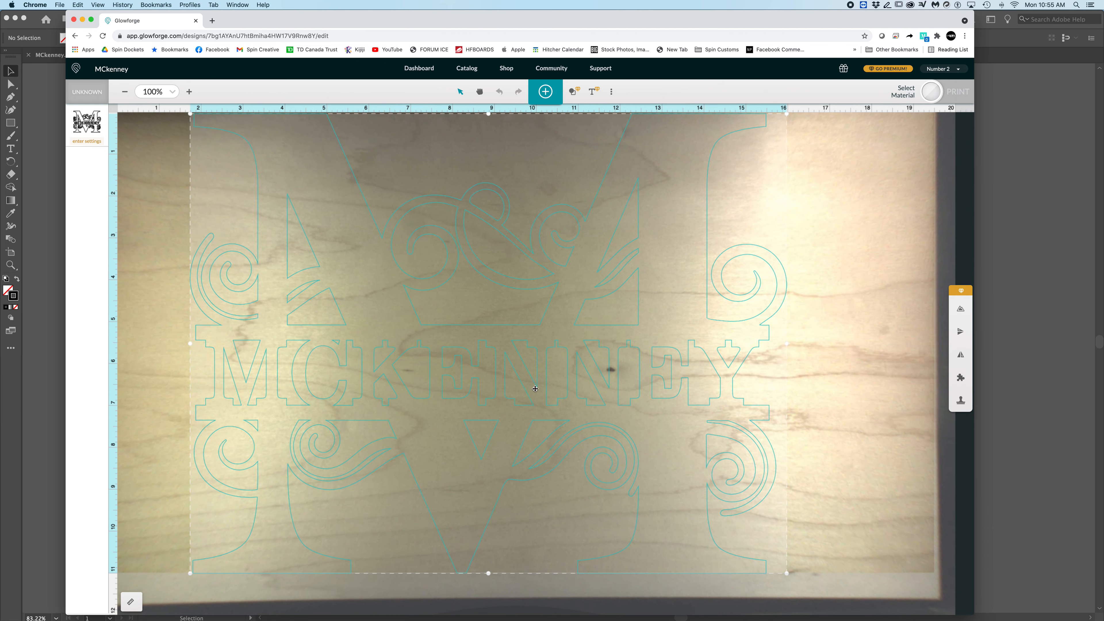
{"action": "left_click", "coordinate": [240, 209]}
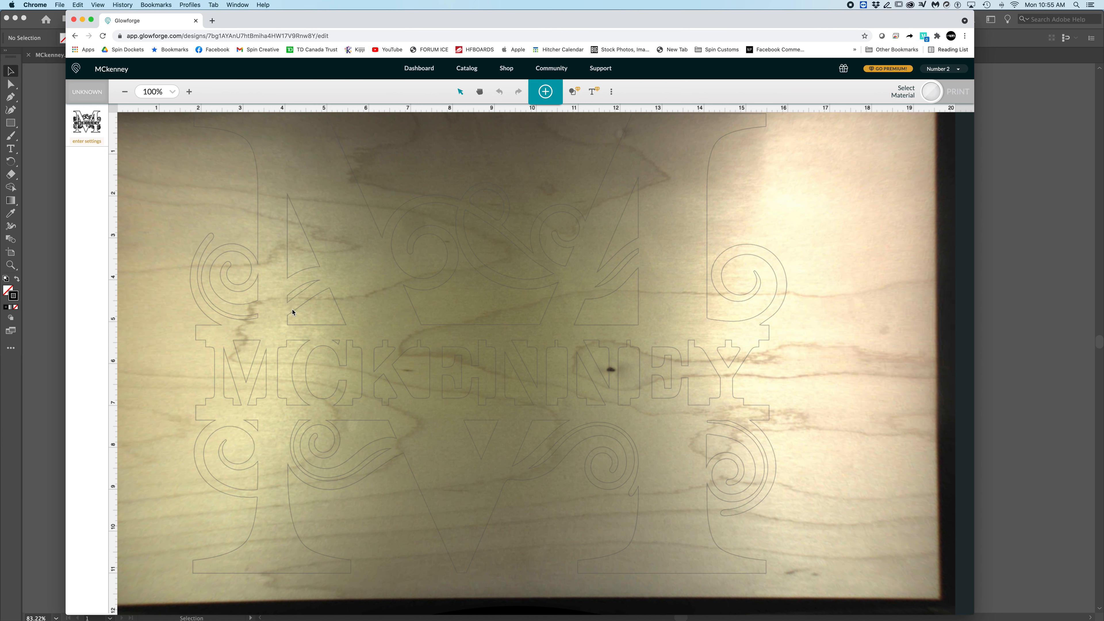
{"action": "left_click", "coordinate": [86, 91]}
{"action": "left_click", "coordinate": [164, 153]}
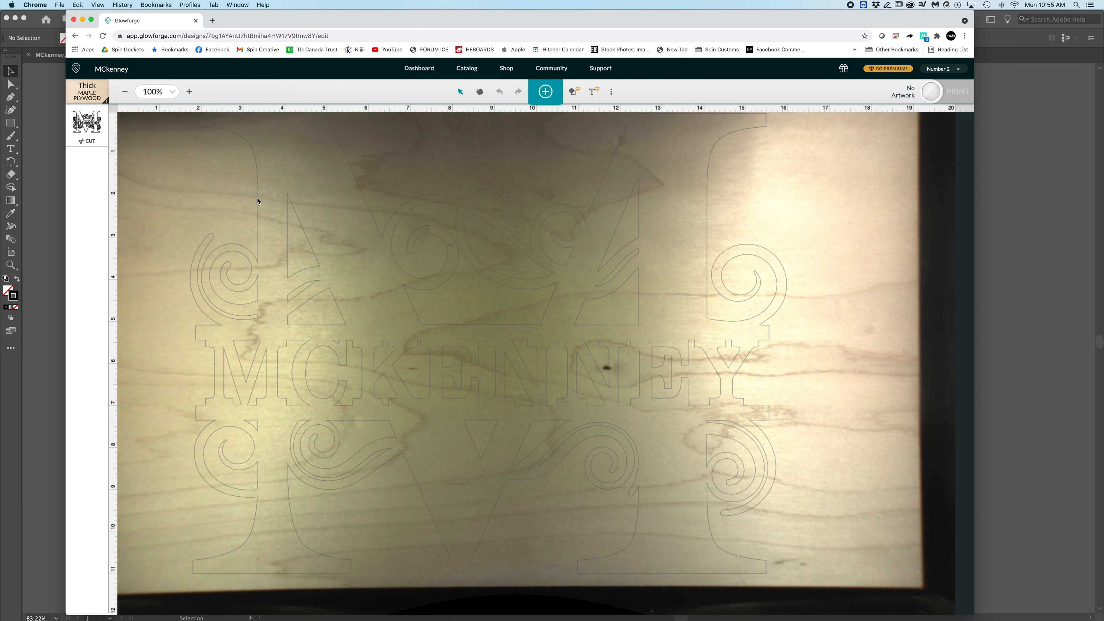
- Select the monogram and scale it down proportionally to about 14.1 in wide so it fits inside the printable area
{"action": "left_click", "coordinate": [784, 267]}
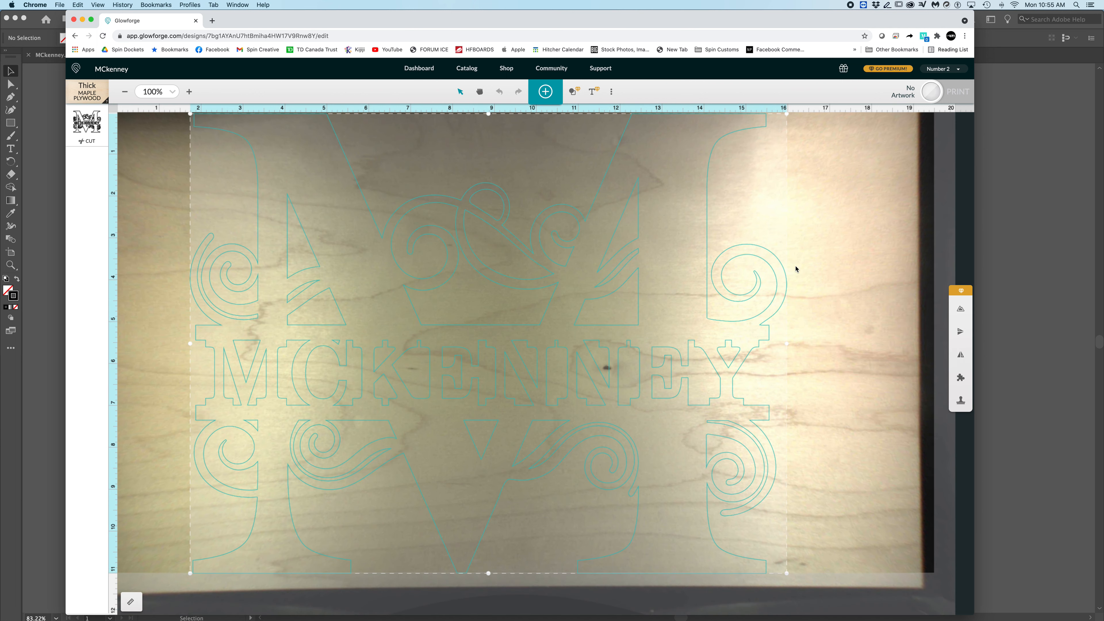
{"action": "left_click", "coordinate": [812, 268]}
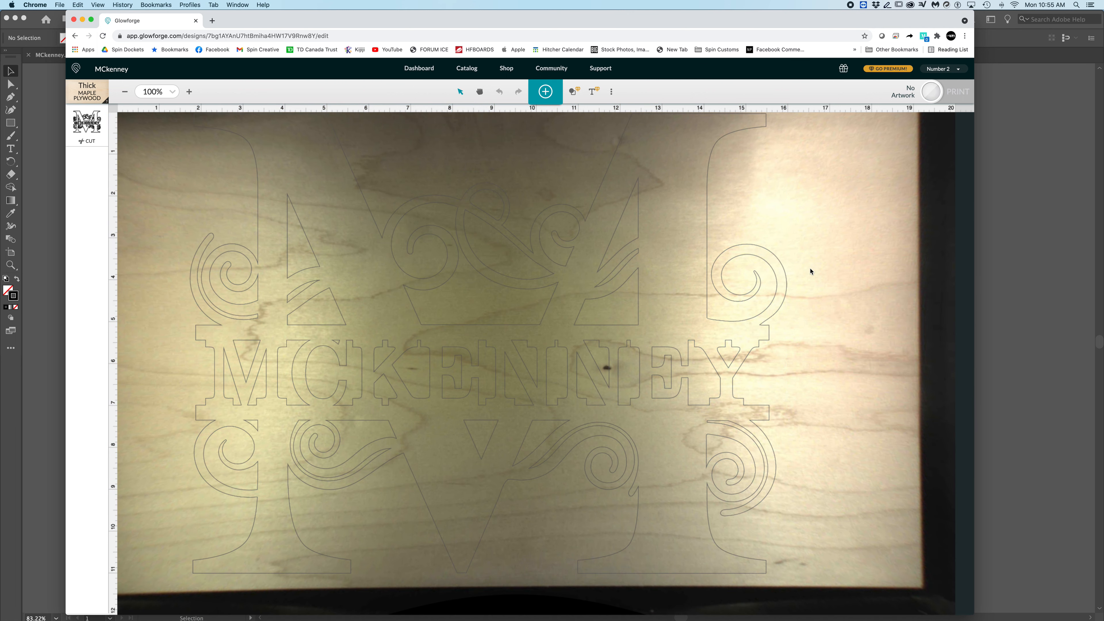
{"action": "left_click", "coordinate": [787, 289]}
{"action": "left_click", "coordinate": [797, 290]}
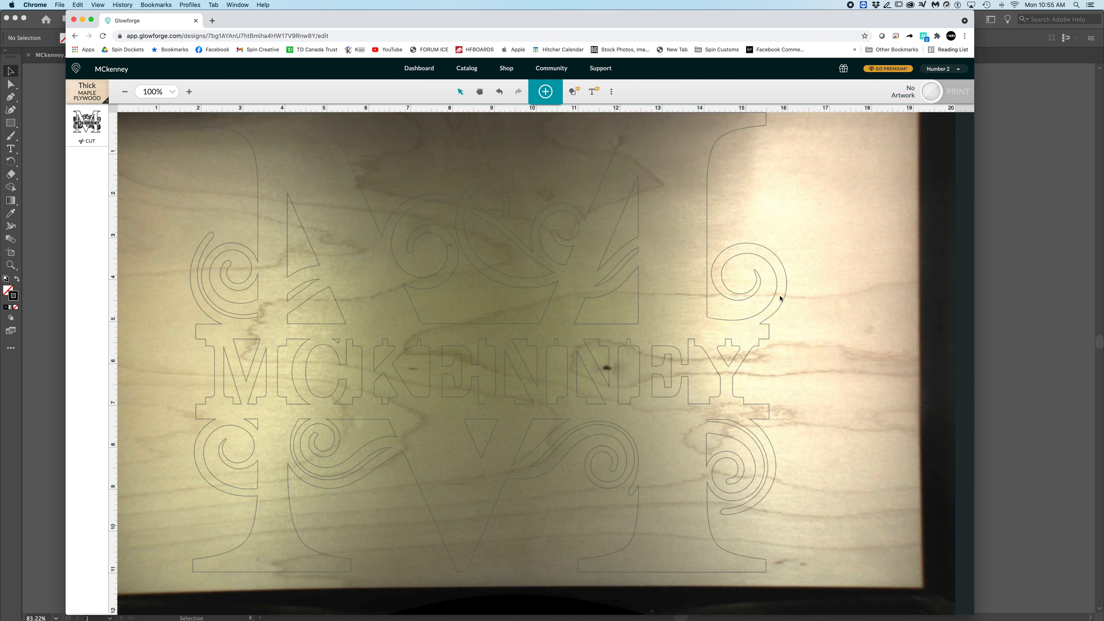
{"action": "left_click", "coordinate": [784, 298]}
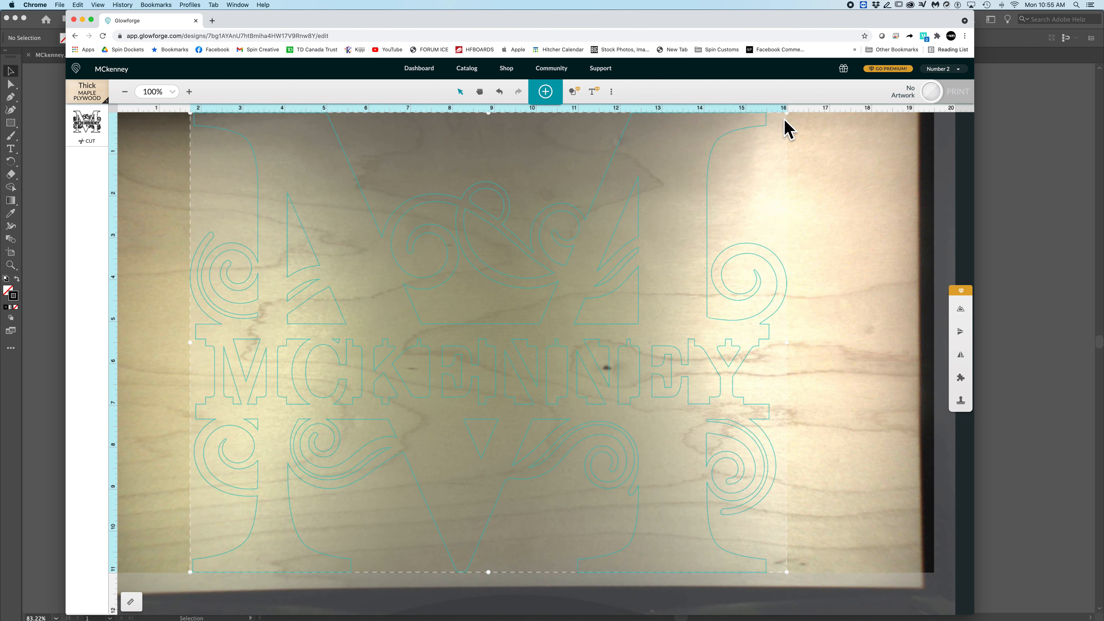
{"action": "left_click_drag", "start_coordinate": [787, 114], "coordinate": [784, 118]}
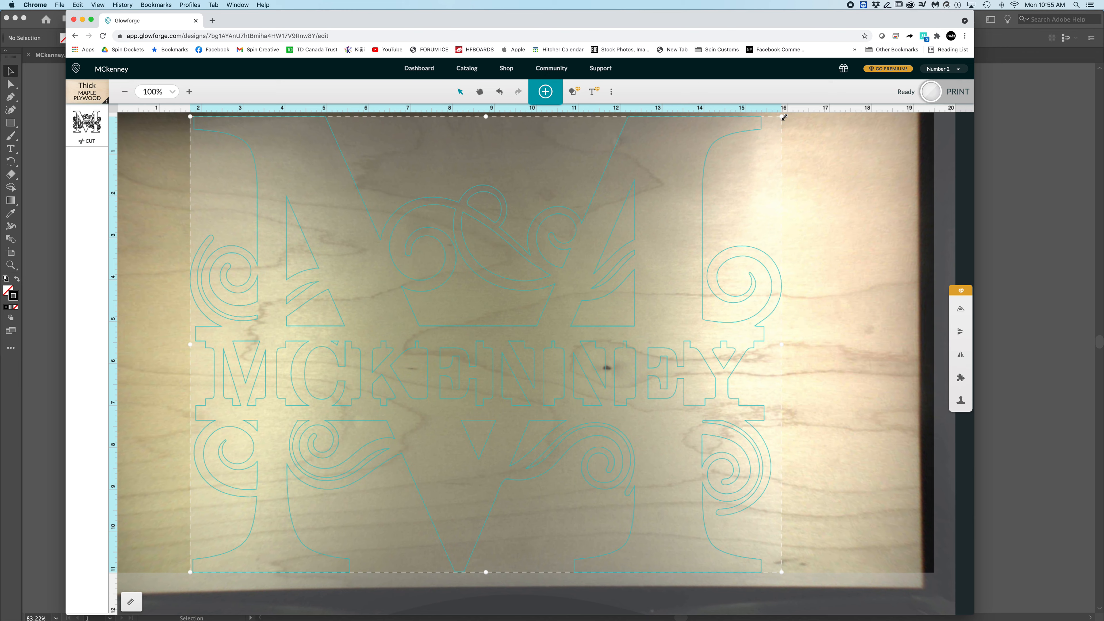
- Place the monogram against the left edge of the plywood and resize it to about 14 in wide by 11 in tall
{"action": "left_click_drag", "start_coordinate": [784, 117], "coordinate": [667, 123]}
{"action": "key", "text": "super+z"}
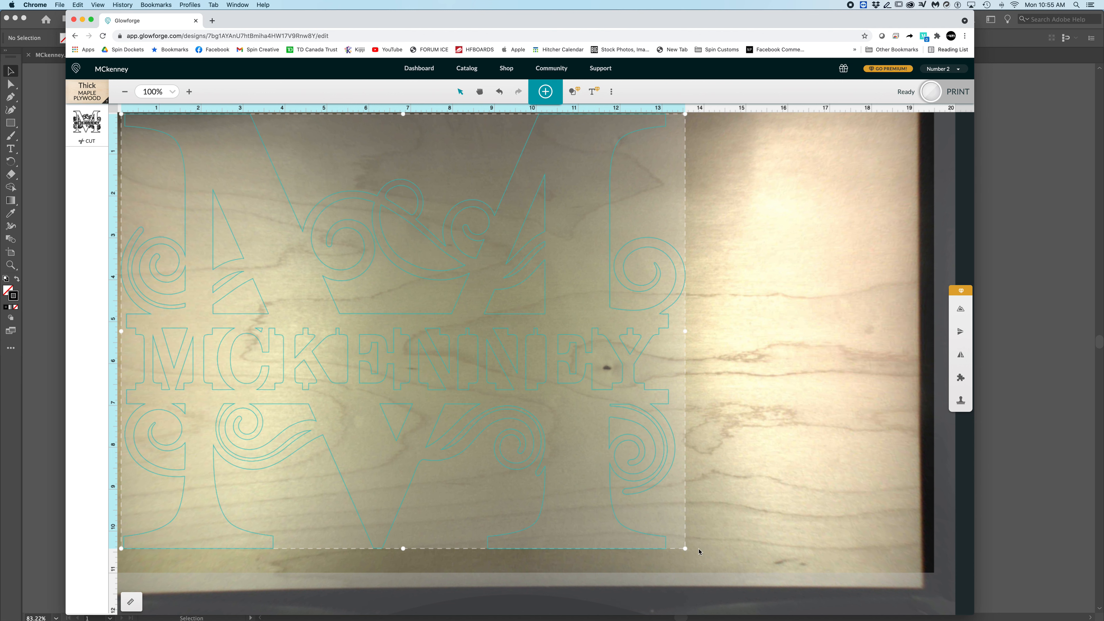
{"action": "left_click_drag", "start_coordinate": [686, 550], "coordinate": [732, 573]}
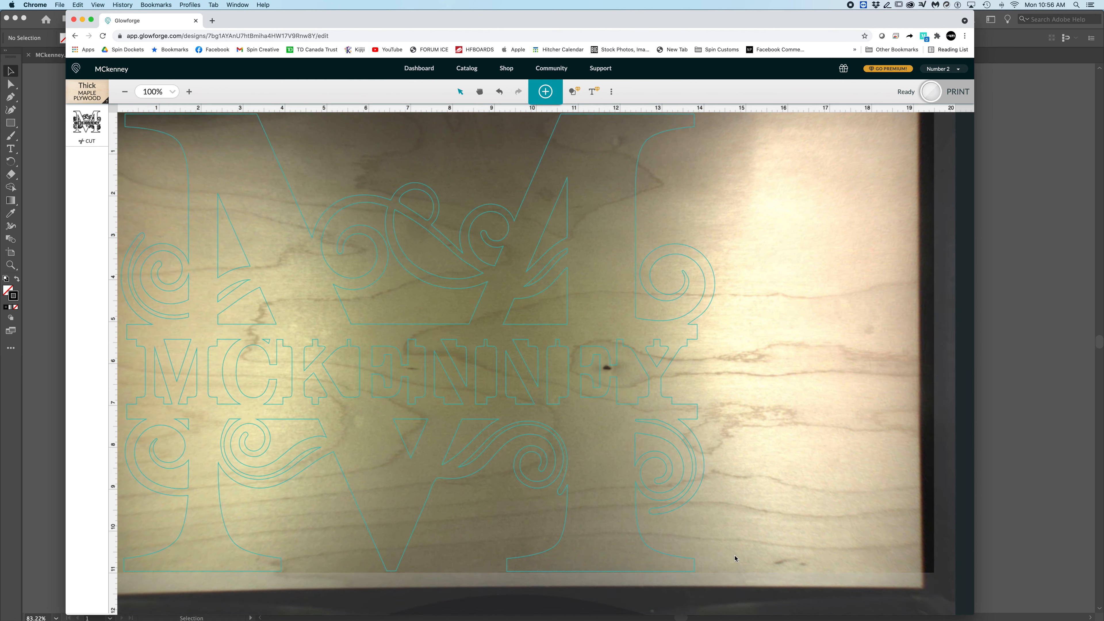
{"action": "left_click", "coordinate": [736, 557]}
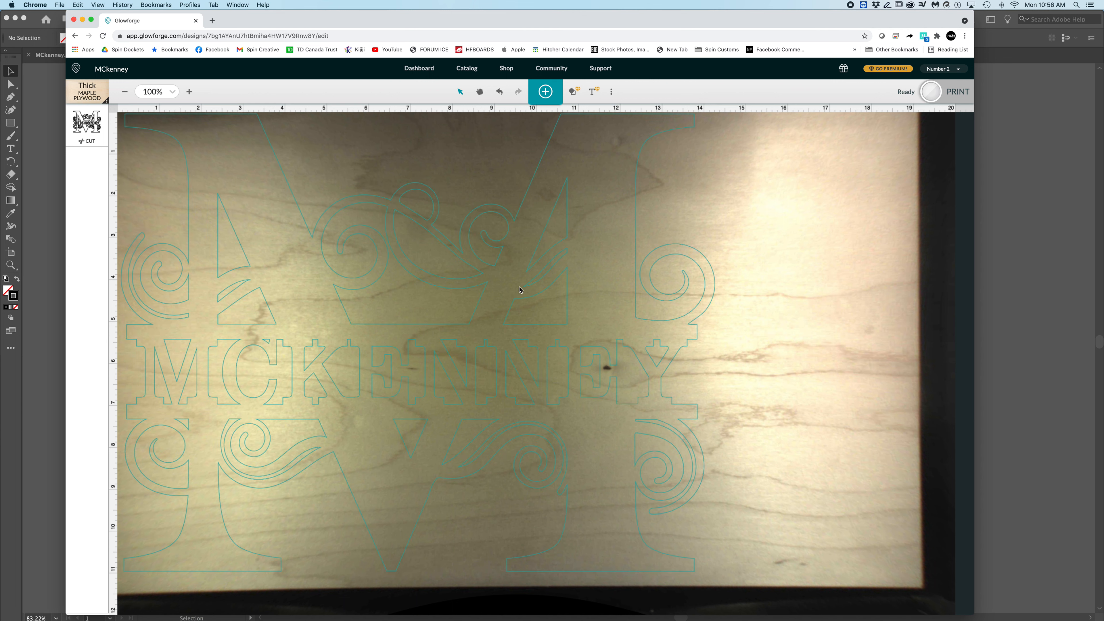
- Refocus the camera on the material and give the monogram a custom cut at speed 150, full power and one pass
{"action": "left_click", "coordinate": [612, 92]}
{"action": "left_click", "coordinate": [606, 139]}
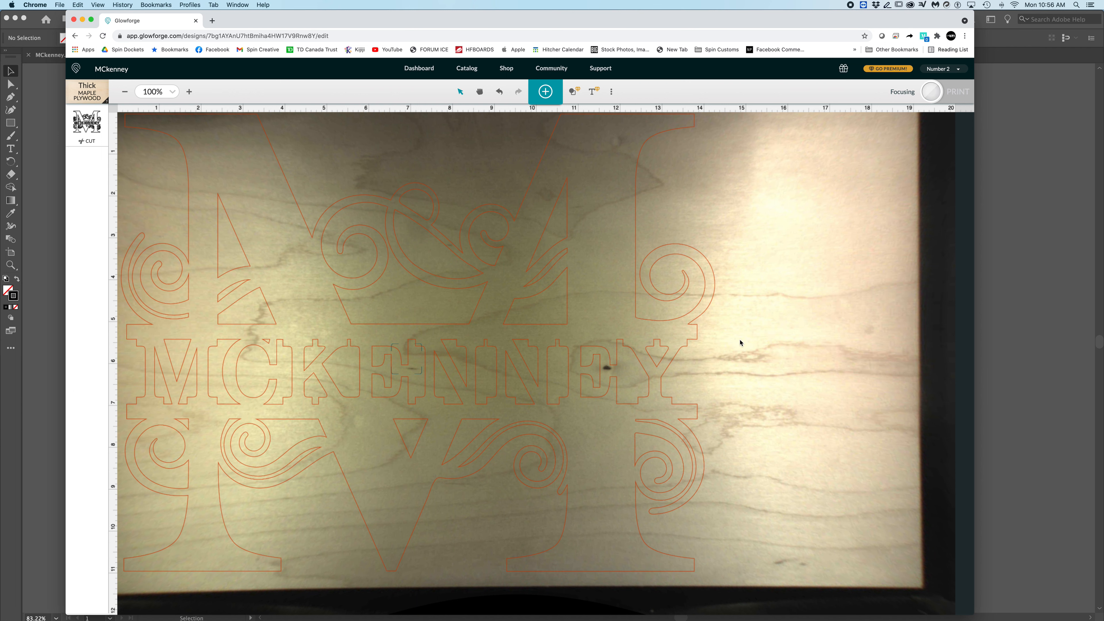
{"action": "left_click", "coordinate": [96, 133]}
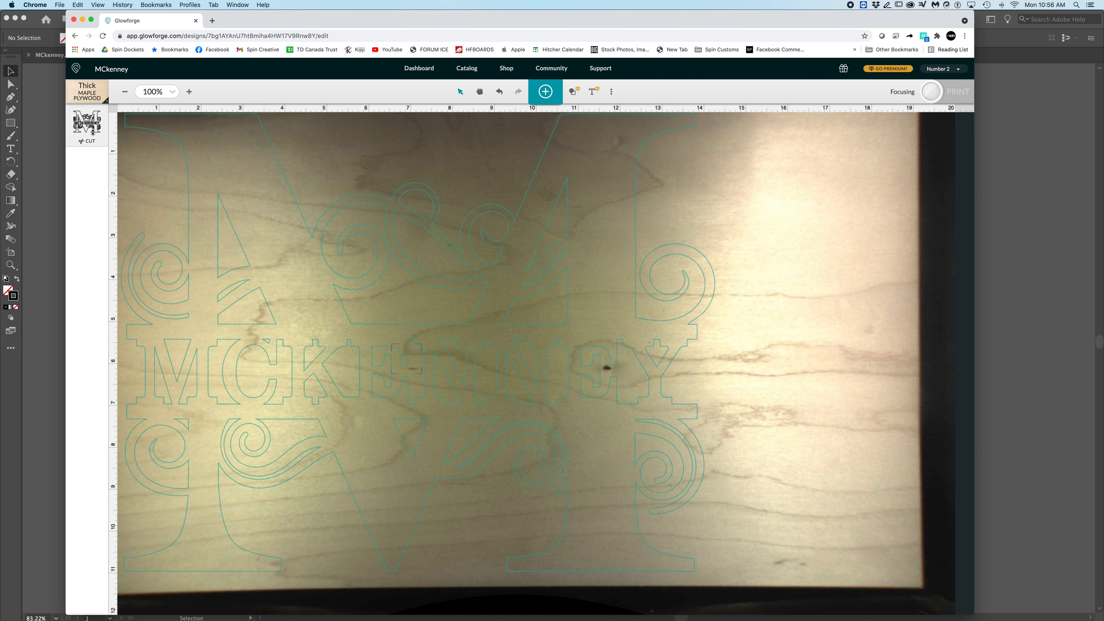
{"action": "left_click", "coordinate": [240, 158]}
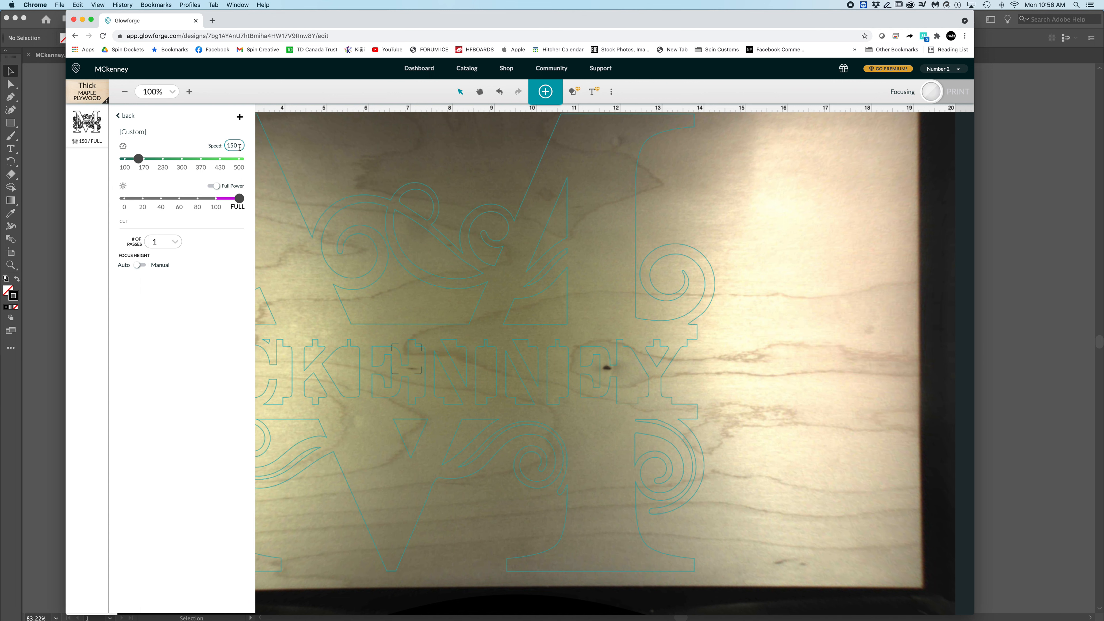
{"action": "left_click", "coordinate": [759, 254]}
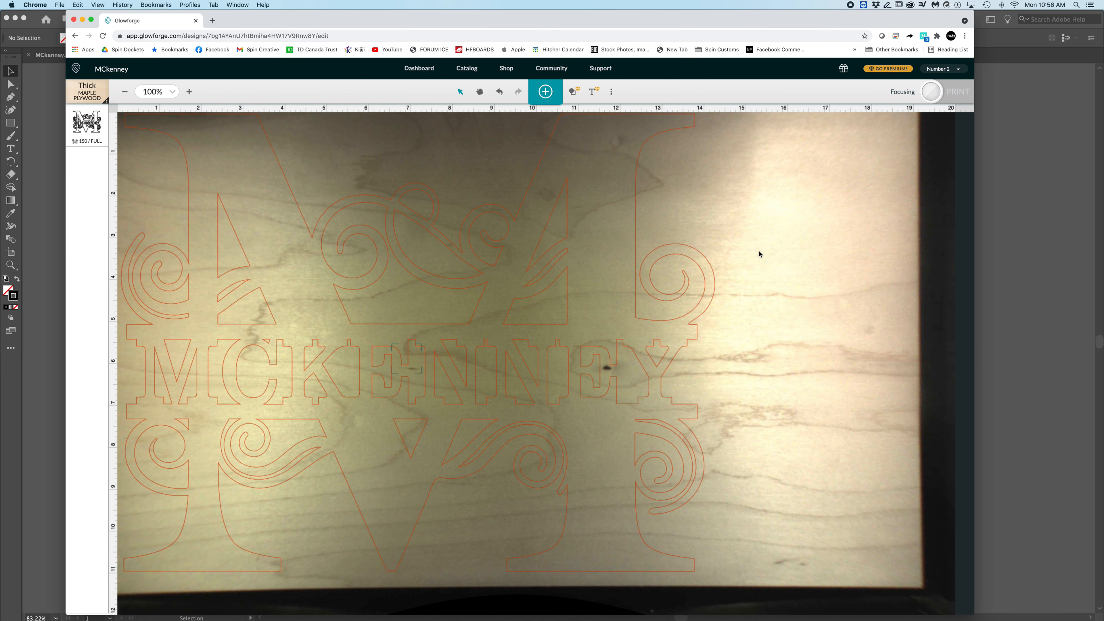